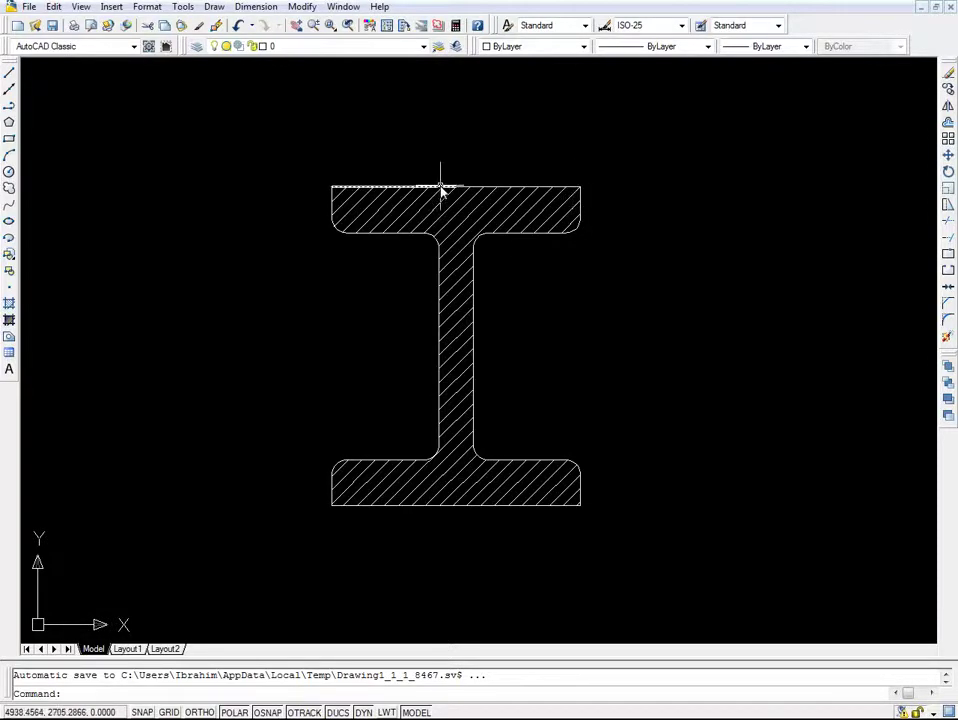
# Select edges of the top flange, web and bottom flange to inspect the loose beam pieces, then clear
pyautogui.click(331, 205)
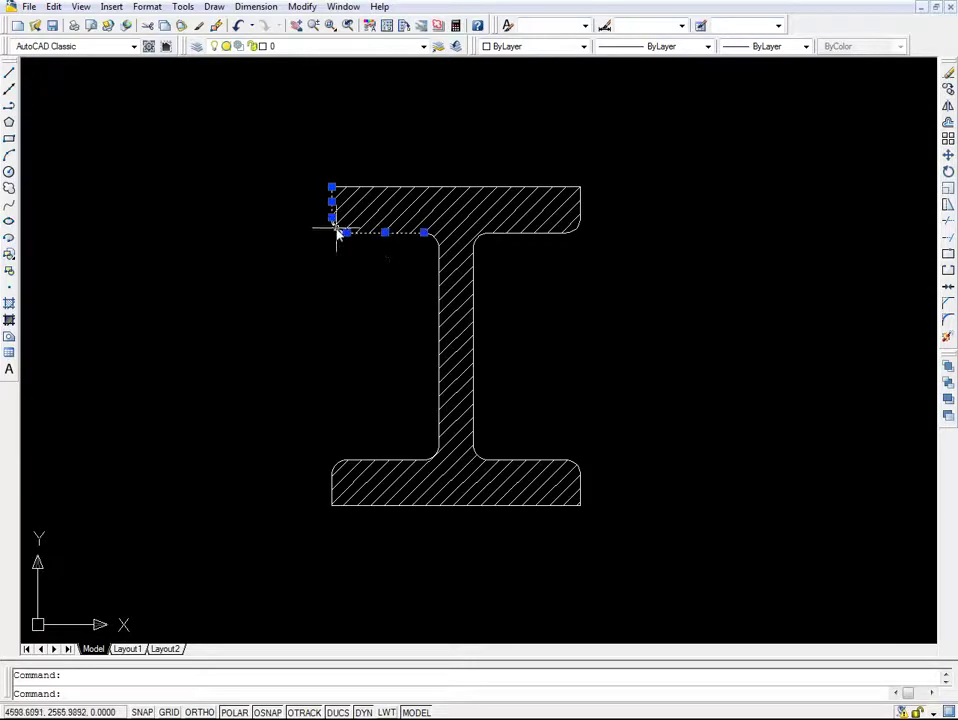
pyautogui.click(385, 188)
pyautogui.click(395, 200)
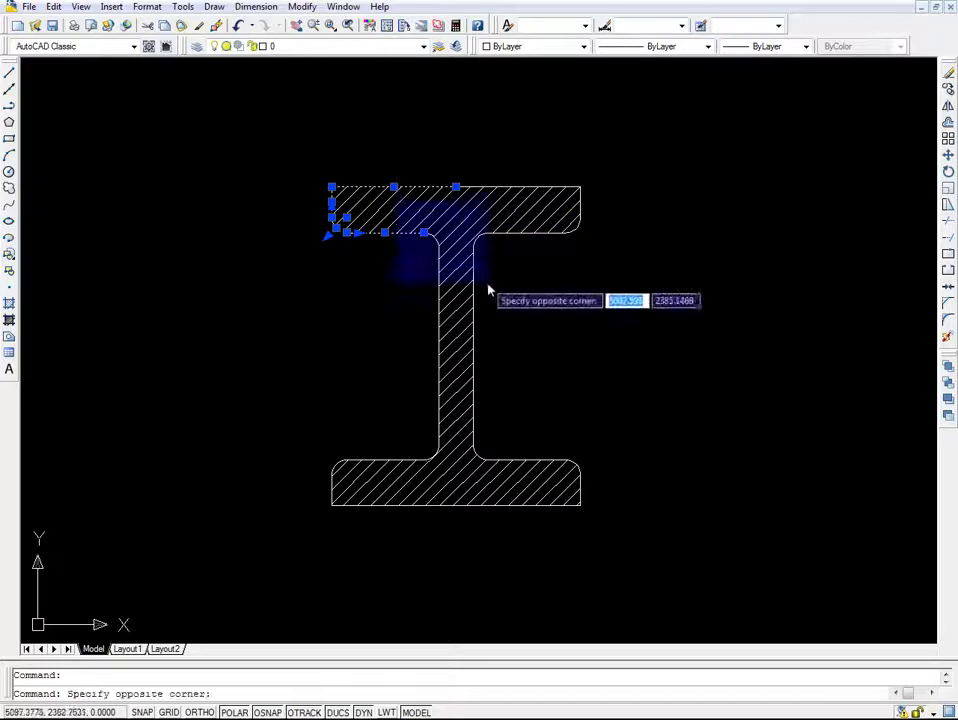
pyautogui.click(488, 290)
pyautogui.click(537, 296)
pyautogui.click(406, 403)
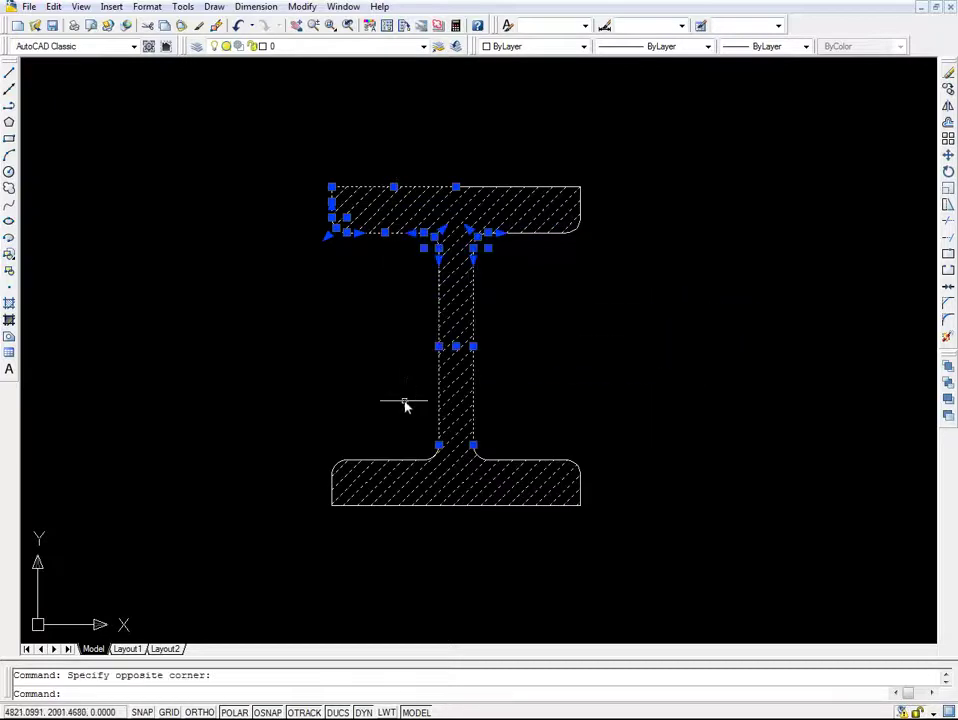
pyautogui.click(401, 462)
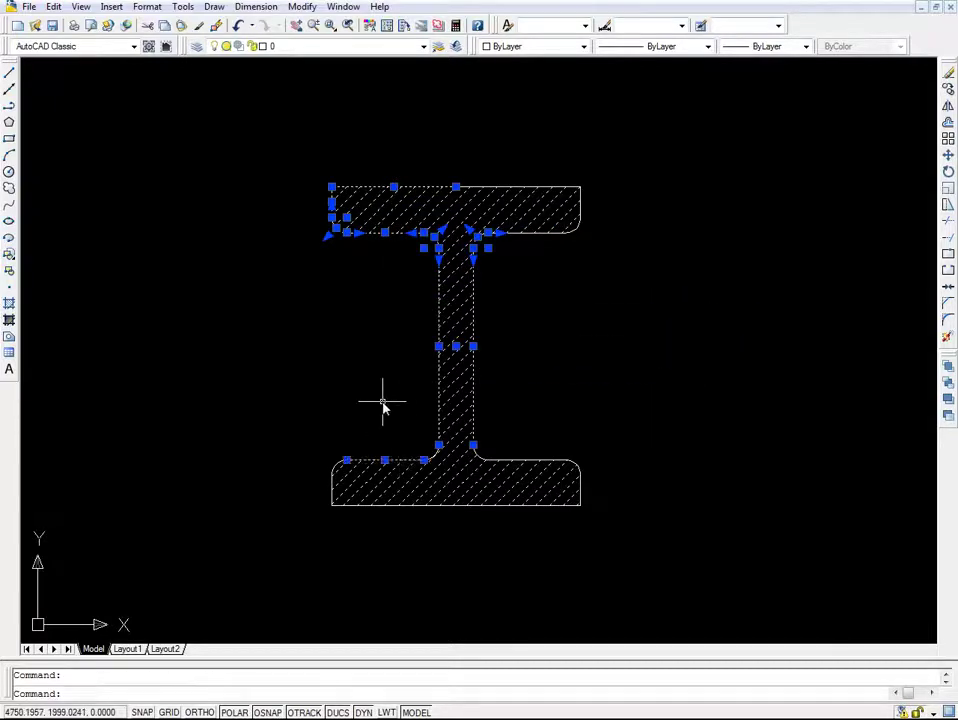
pyautogui.press('Escape')
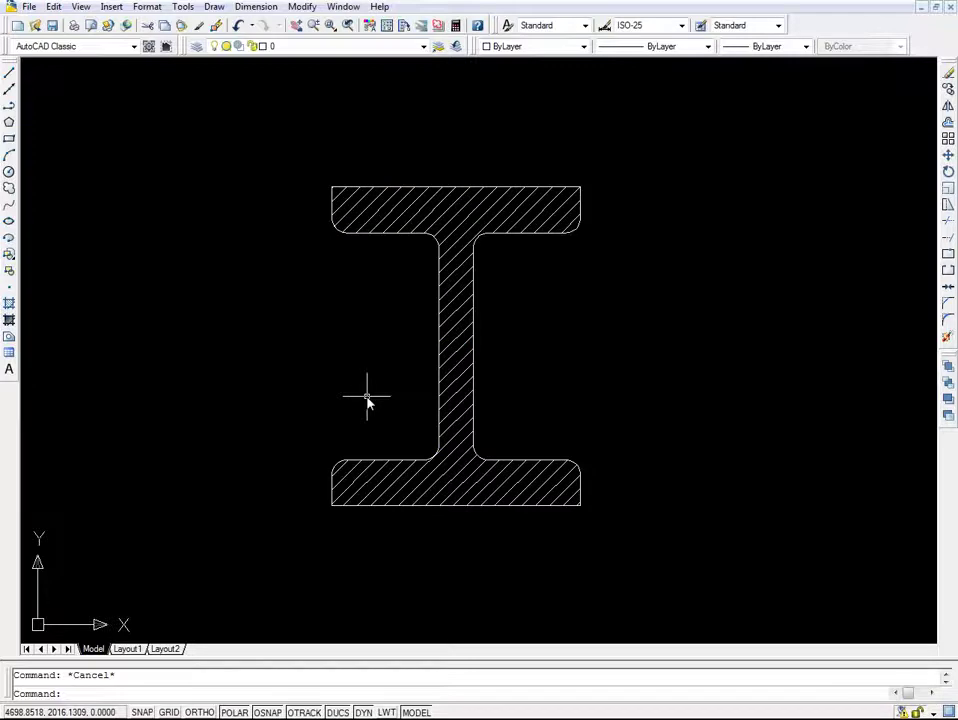
# Create the group I_Section from a window selection enclosing the whole I-beam
pyautogui.write('group')
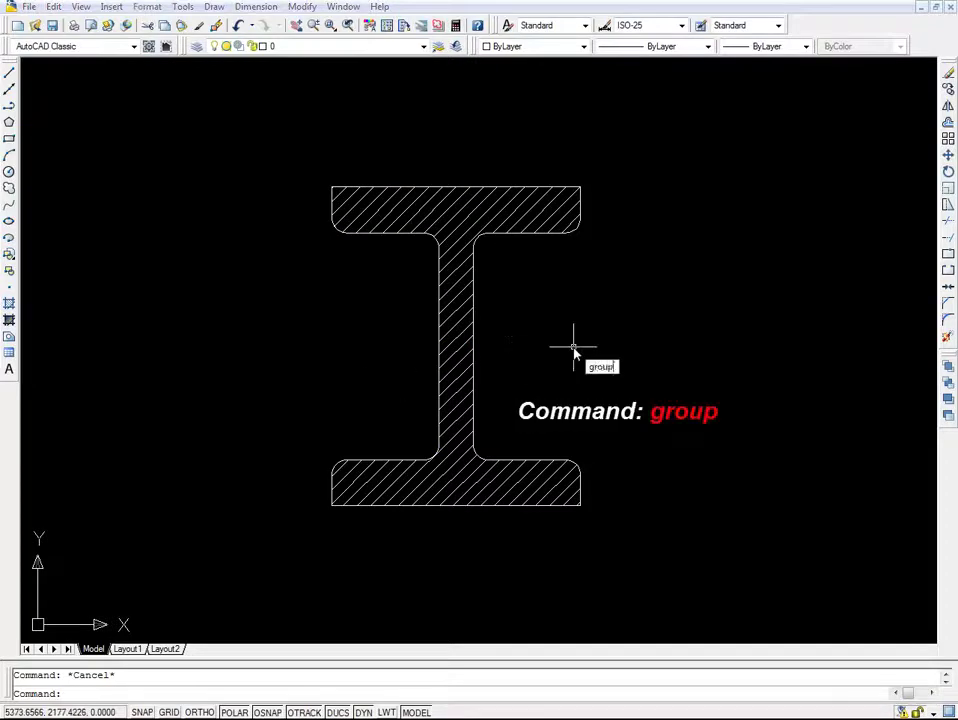
pyautogui.press('Return')
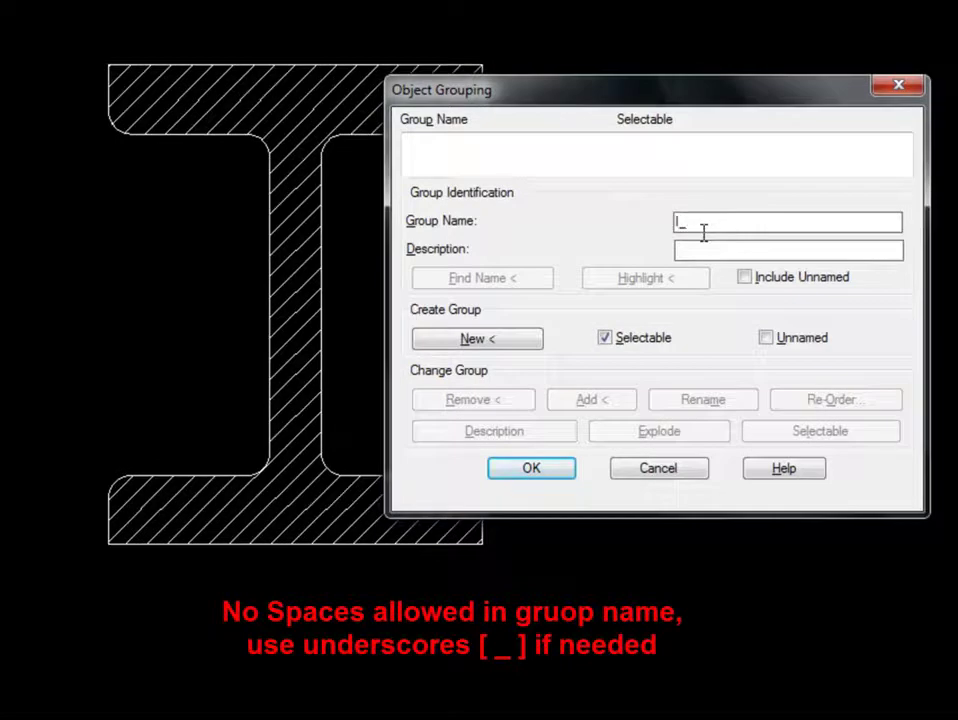
pyautogui.write('I_Section')
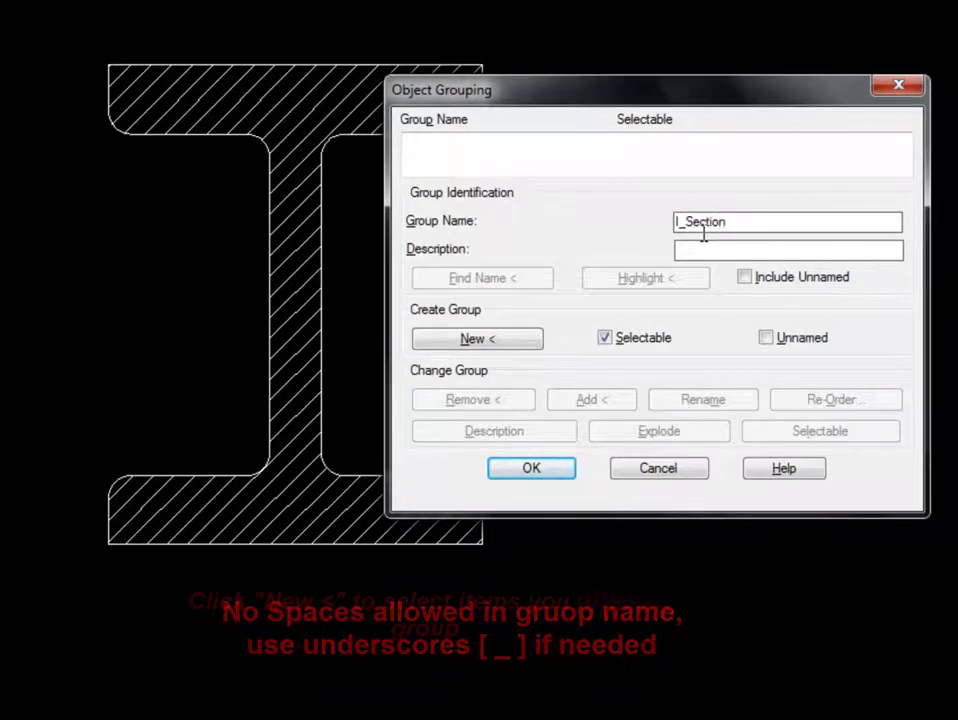
pyautogui.click(478, 342)
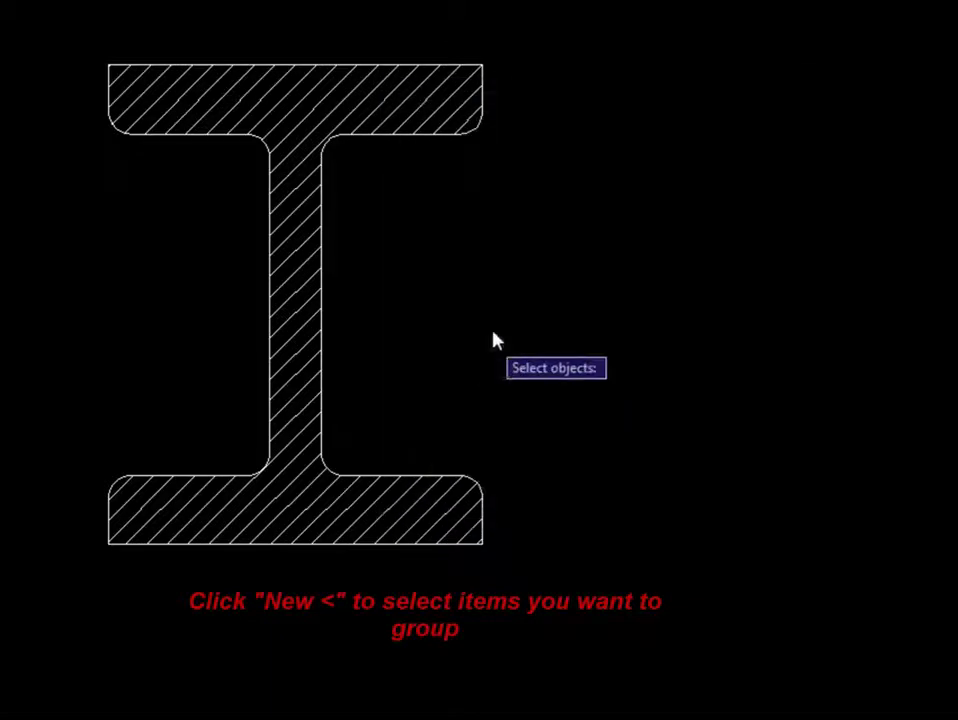
pyautogui.click(561, 32)
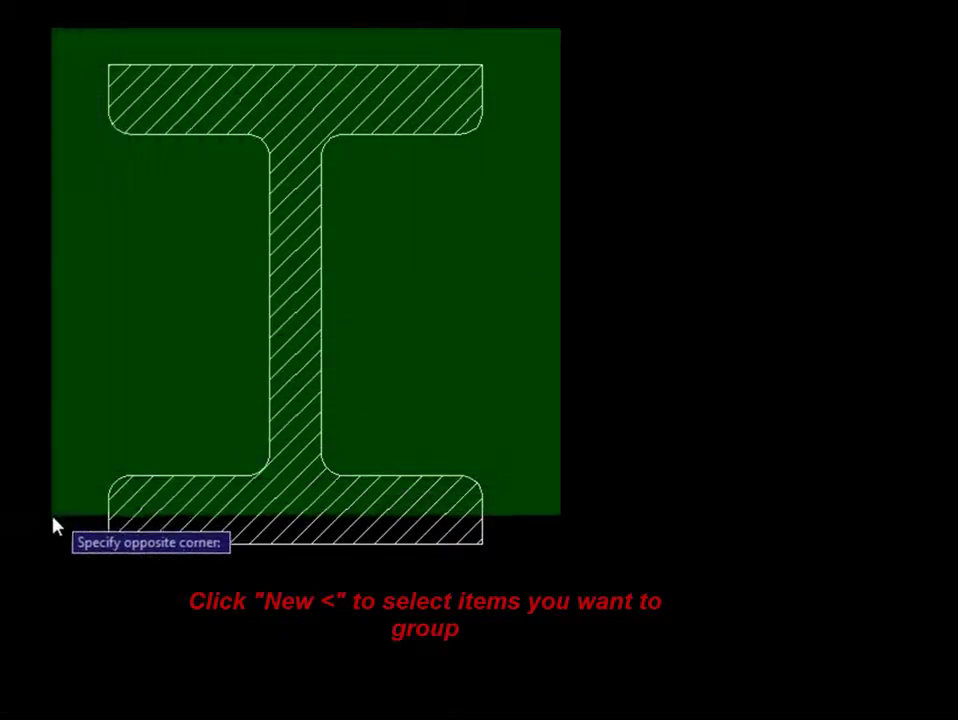
pyautogui.click(12, 580)
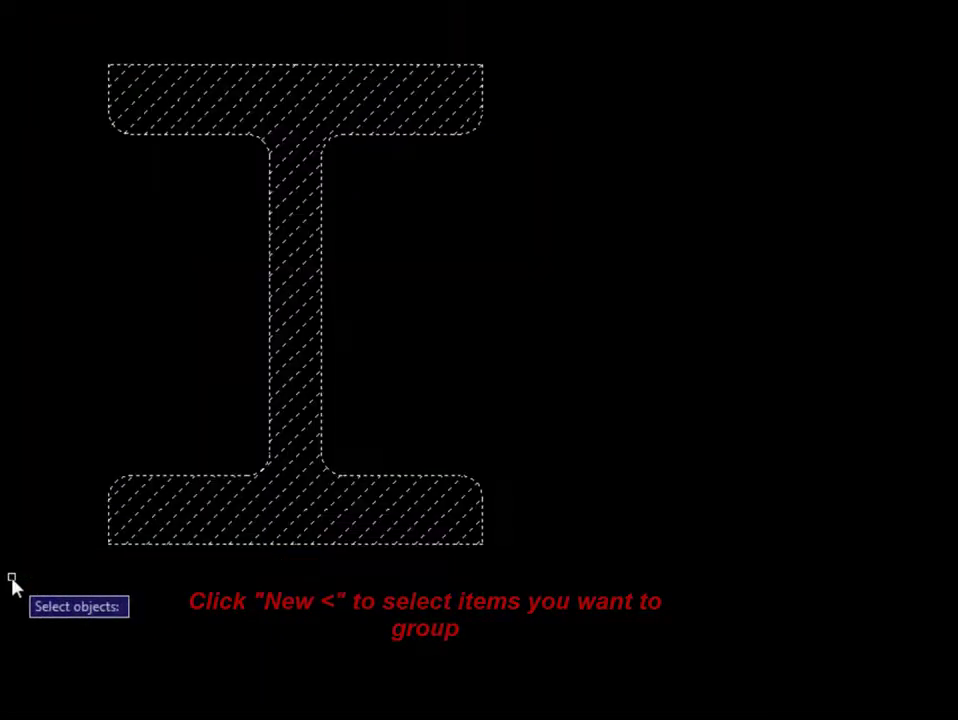
pyautogui.press('Return')
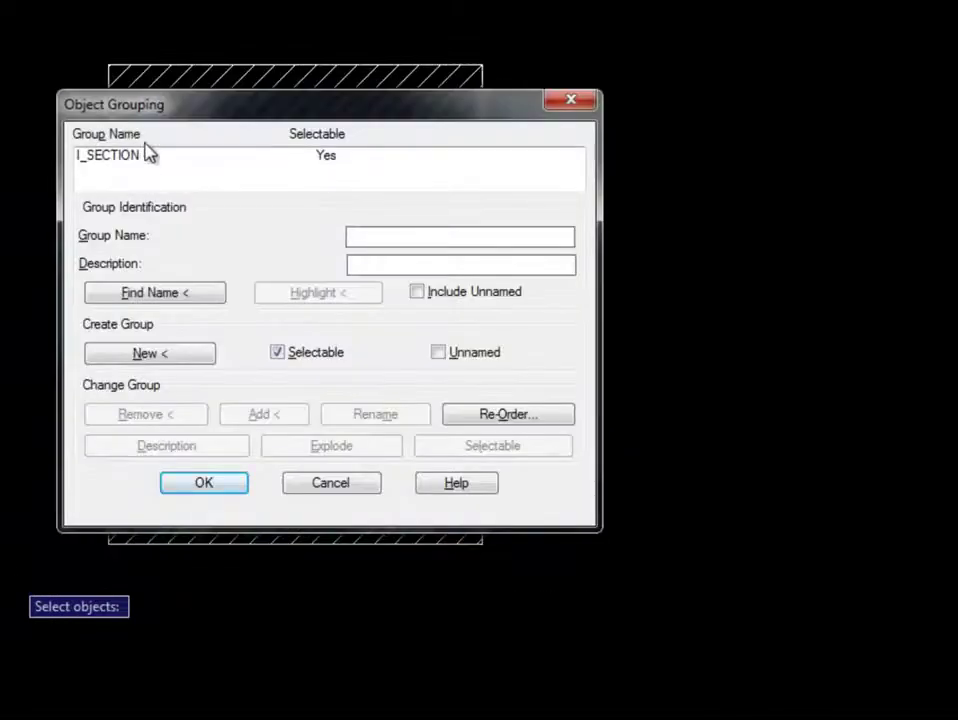
pyautogui.moveTo(169, 106); pyautogui.dragTo(405, 92)
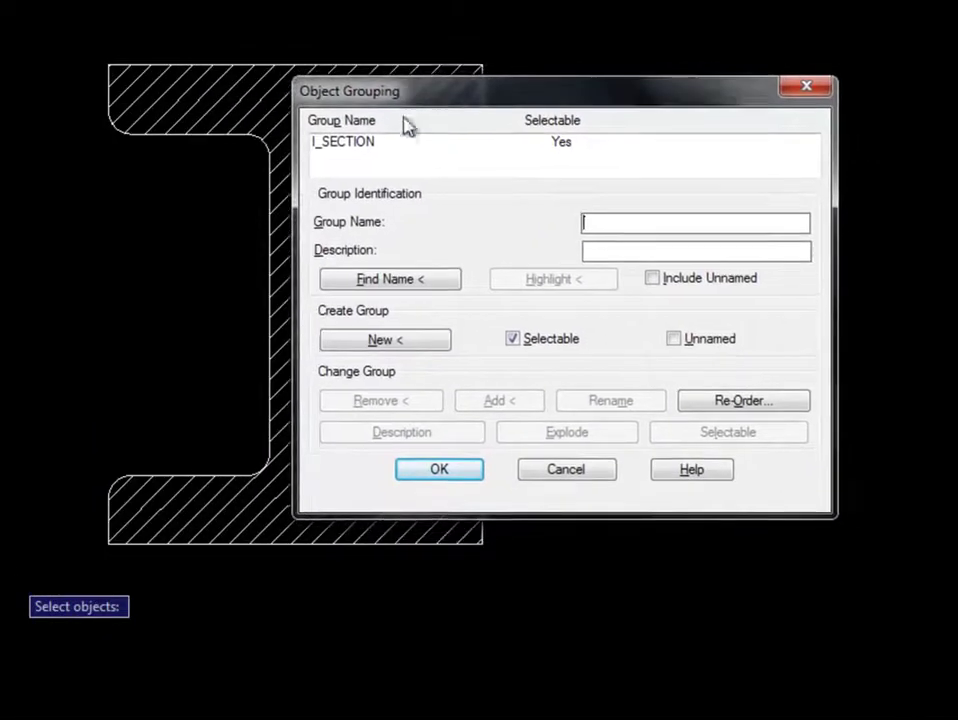
# Confirm the I_SECTION group and check that clicking the beam selects it as one object
pyautogui.click(445, 474)
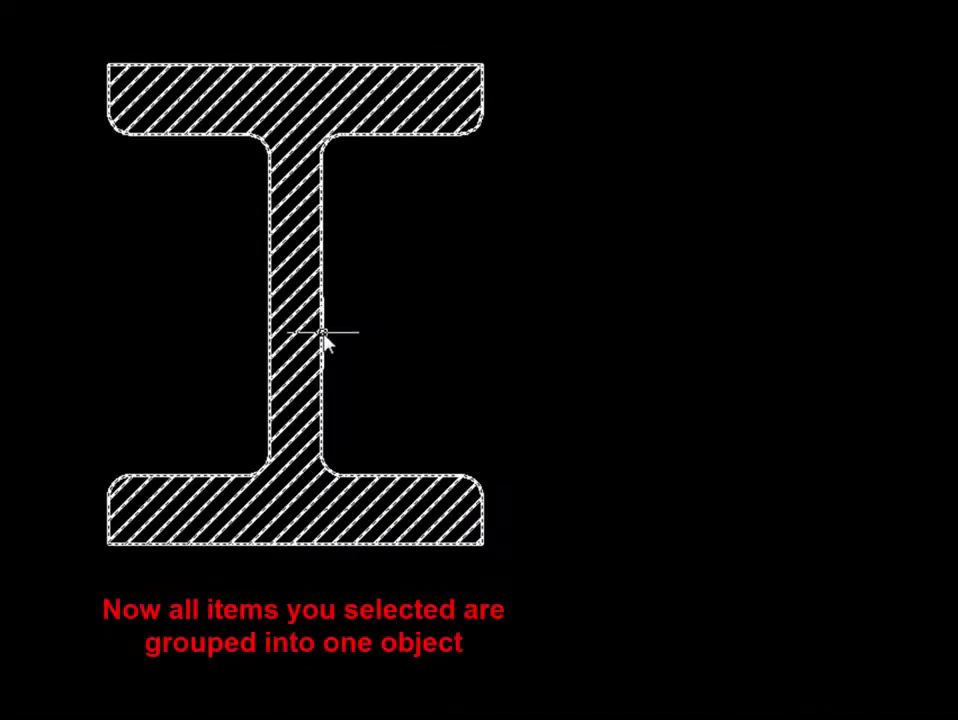
pyautogui.click(395, 142)
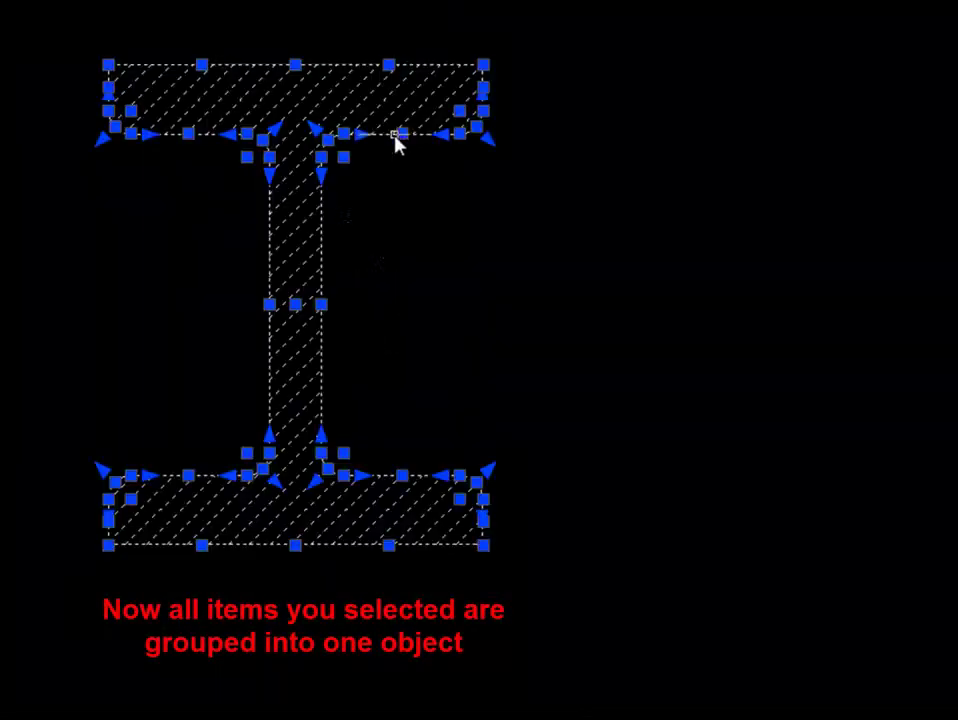
pyautogui.click(385, 226)
pyautogui.click(384, 245)
pyautogui.press('Escape')
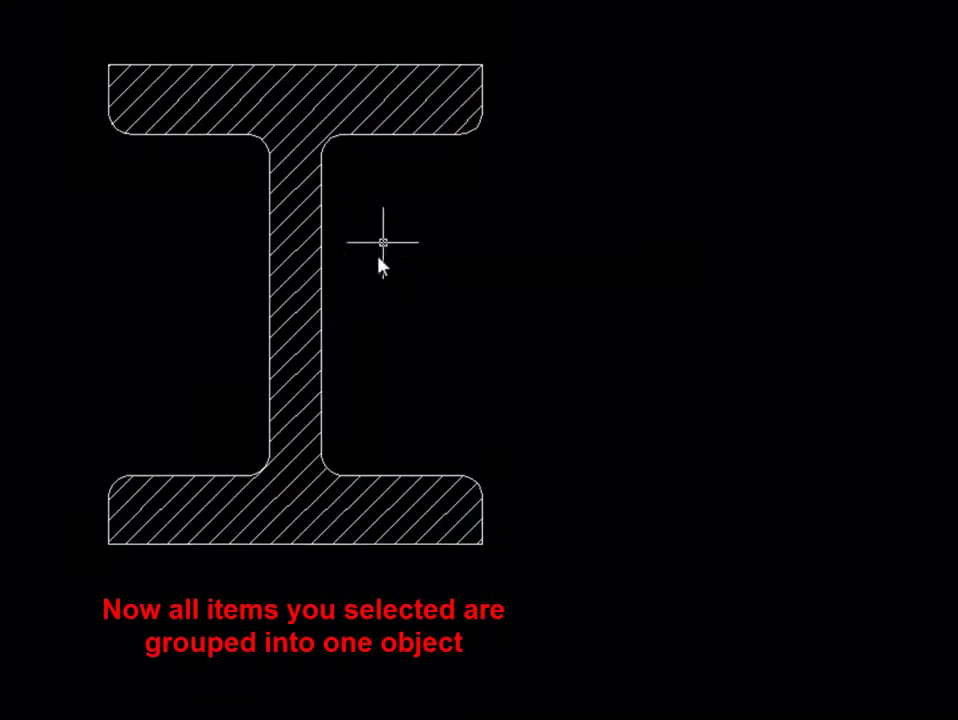
pyautogui.click(112, 481)
pyautogui.press('Escape')
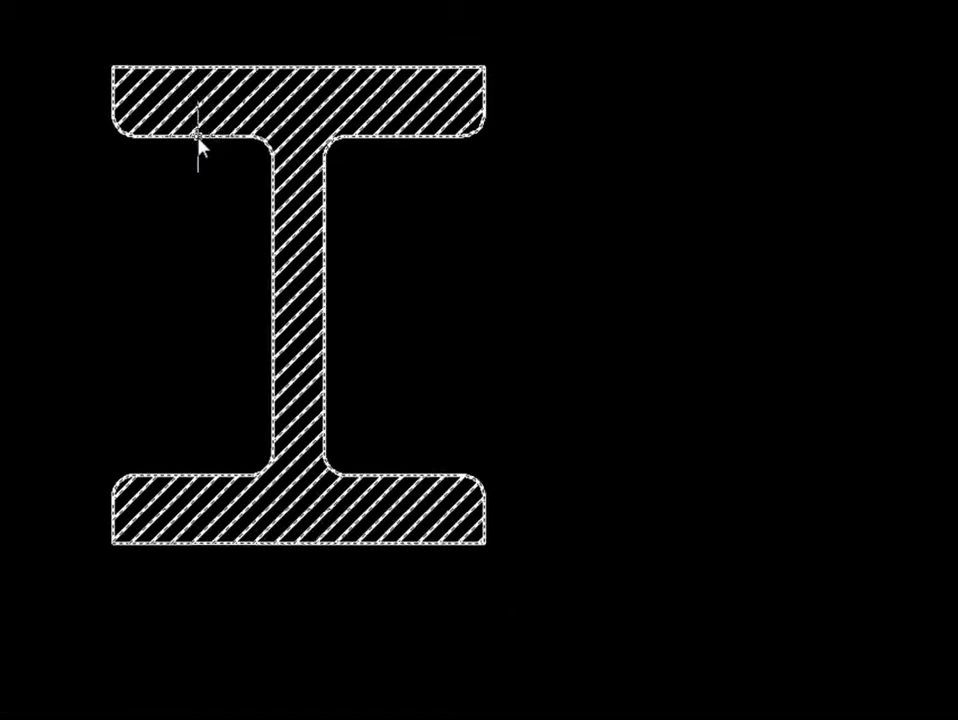
# Copy the grouped I-beam from its bottom-left corner to a point on its right
pyautogui.write('copy')
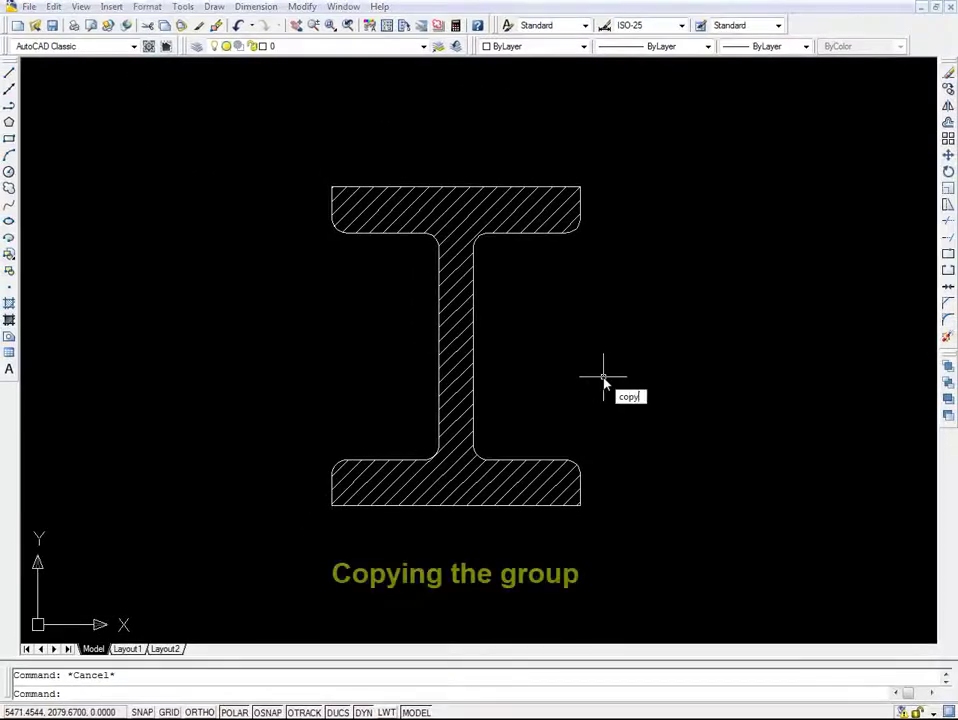
pyautogui.press('Return')
pyautogui.click(670, 168)
pyautogui.click(105, 518)
pyautogui.press('Return')
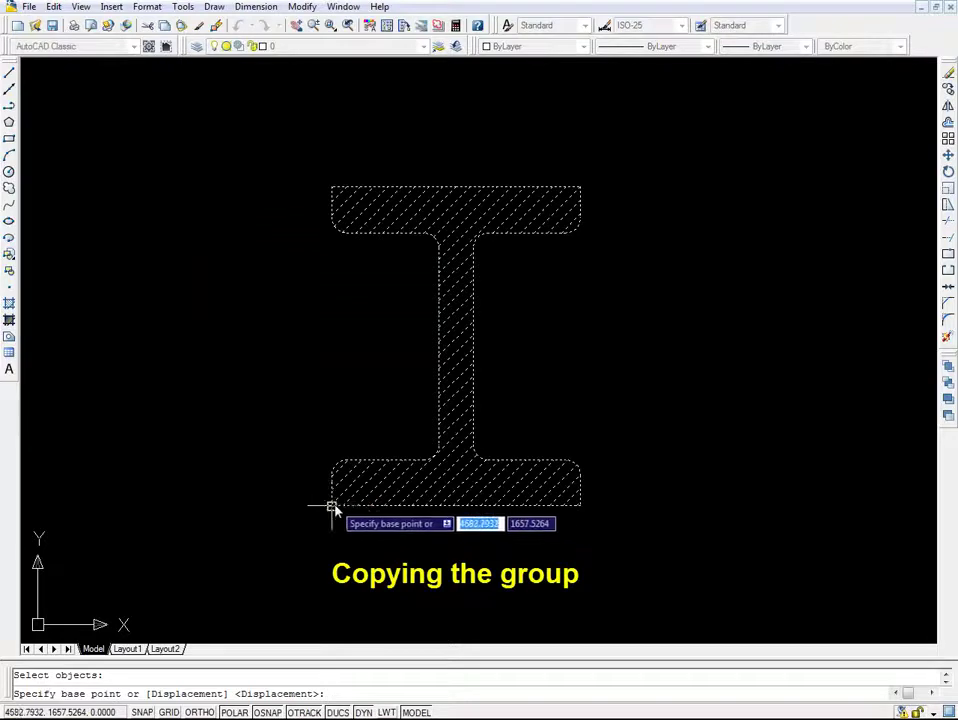
pyautogui.click(332, 505)
pyautogui.click(644, 510)
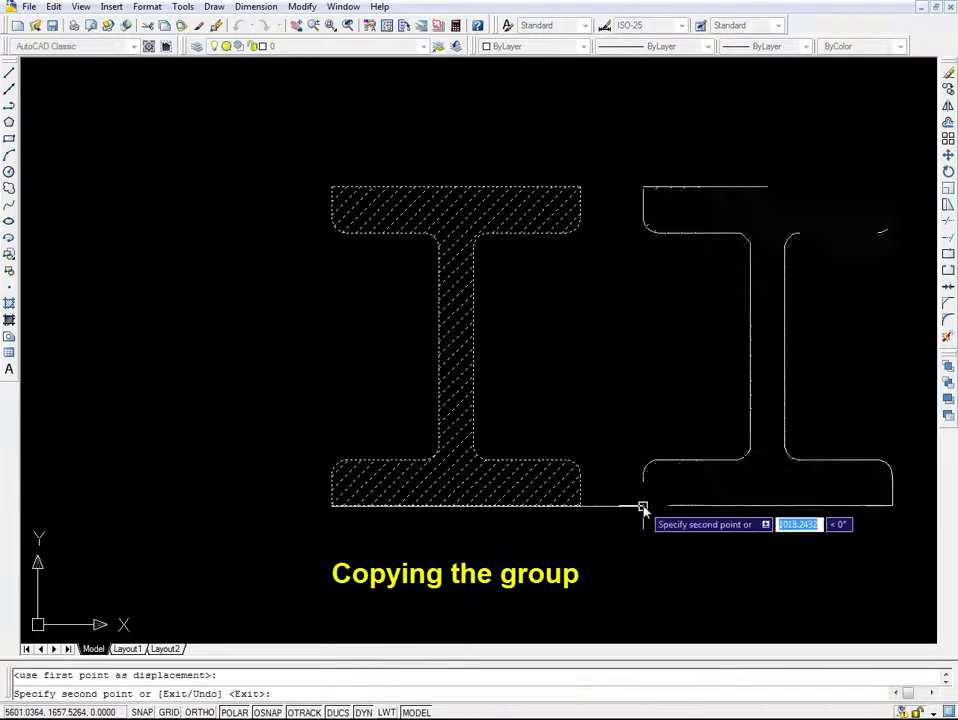
pyautogui.press('Escape')
pyautogui.scroll(1, 644, 510)
pyautogui.scroll(-2, 641, 507)
pyautogui.moveTo(641, 507)
pyautogui.mouseDown(button='middle')
pyautogui.moveTo(577, 513)
pyautogui.moveTo(485, 492)
pyautogui.mouseUp(button='middle')
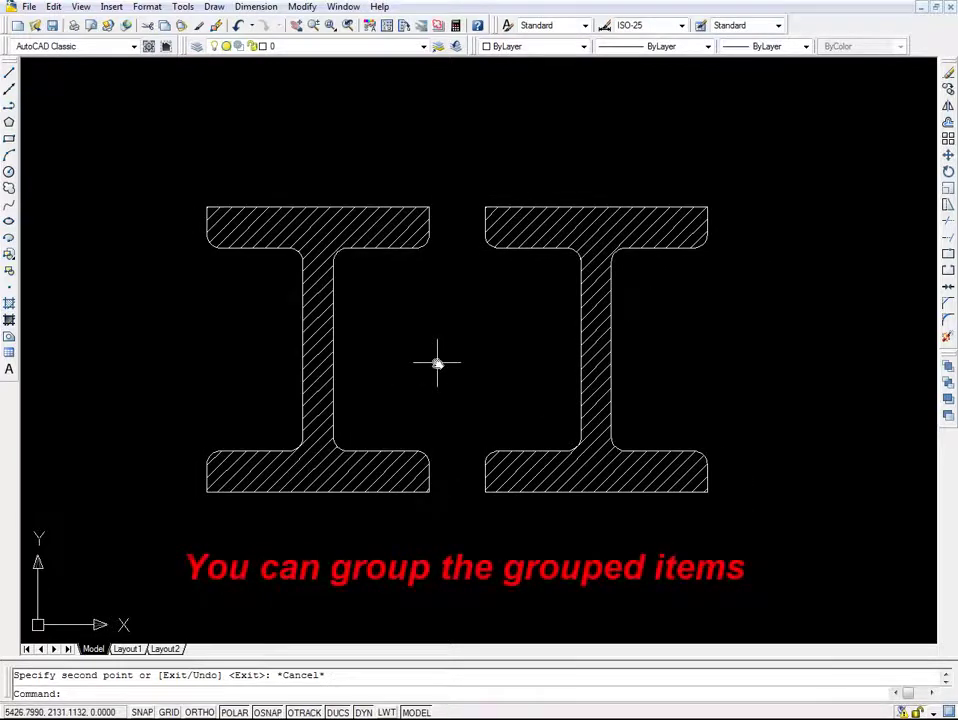
# Create the group I_Section_Group from a window selection around both I-beams
pyautogui.write('group')
pyautogui.press('Return')
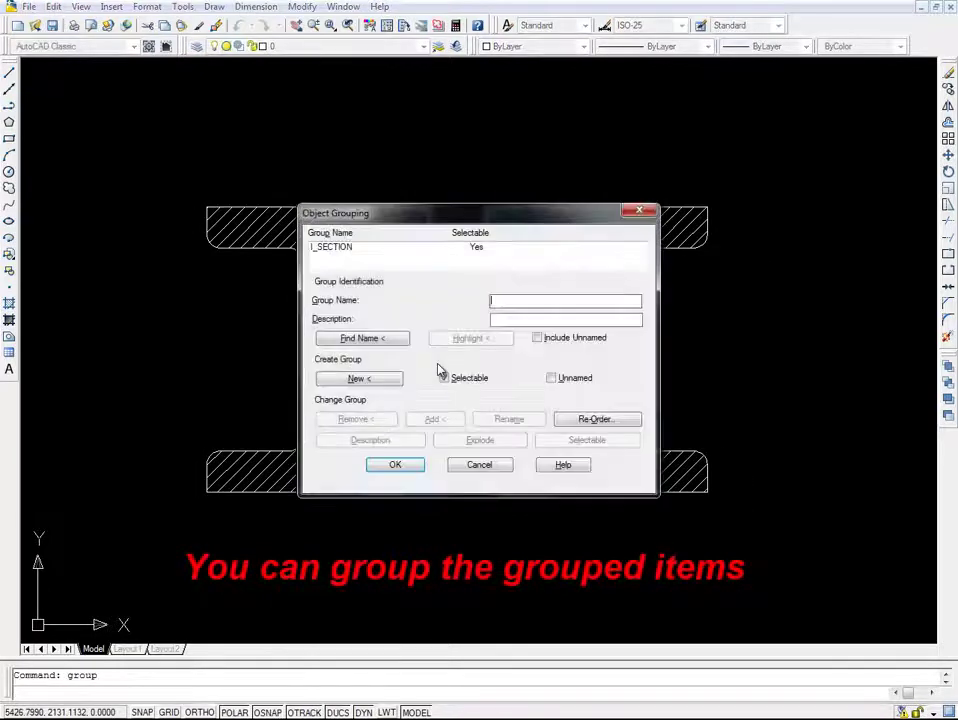
pyautogui.moveTo(414, 222); pyautogui.dragTo(556, 255)
pyautogui.write('I_Sec')
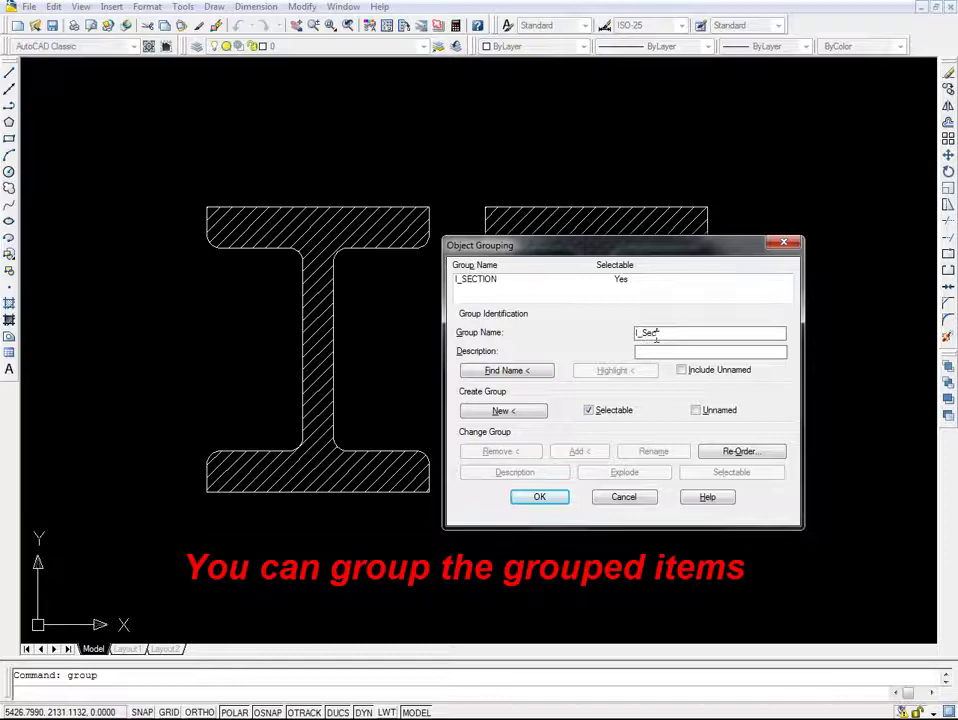
pyautogui.write('tion_Gr')
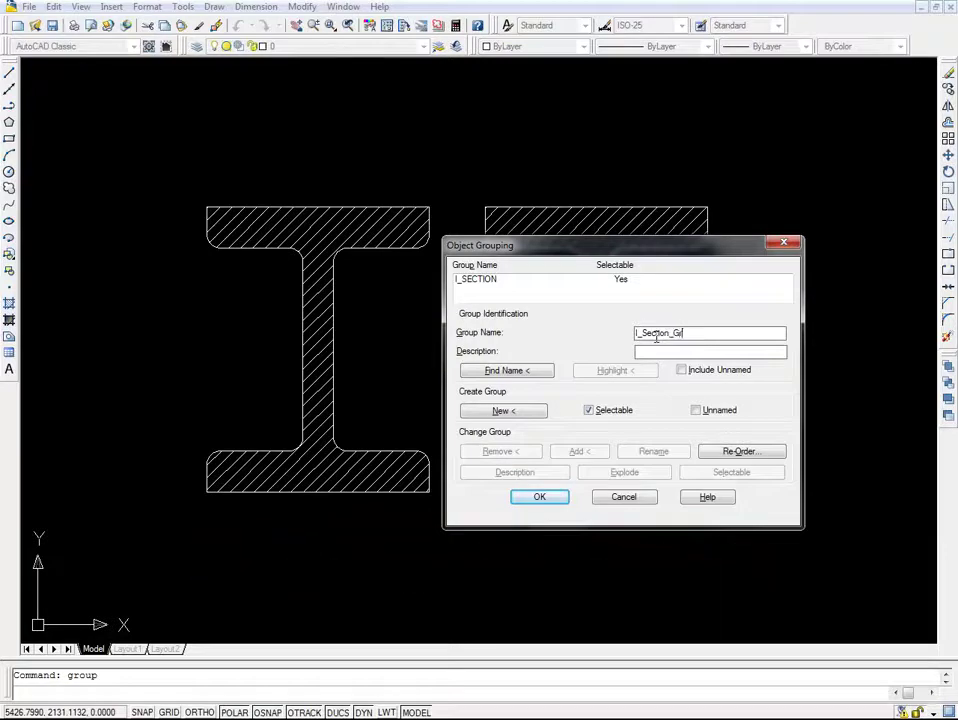
pyautogui.write('oup')
pyautogui.click(510, 412)
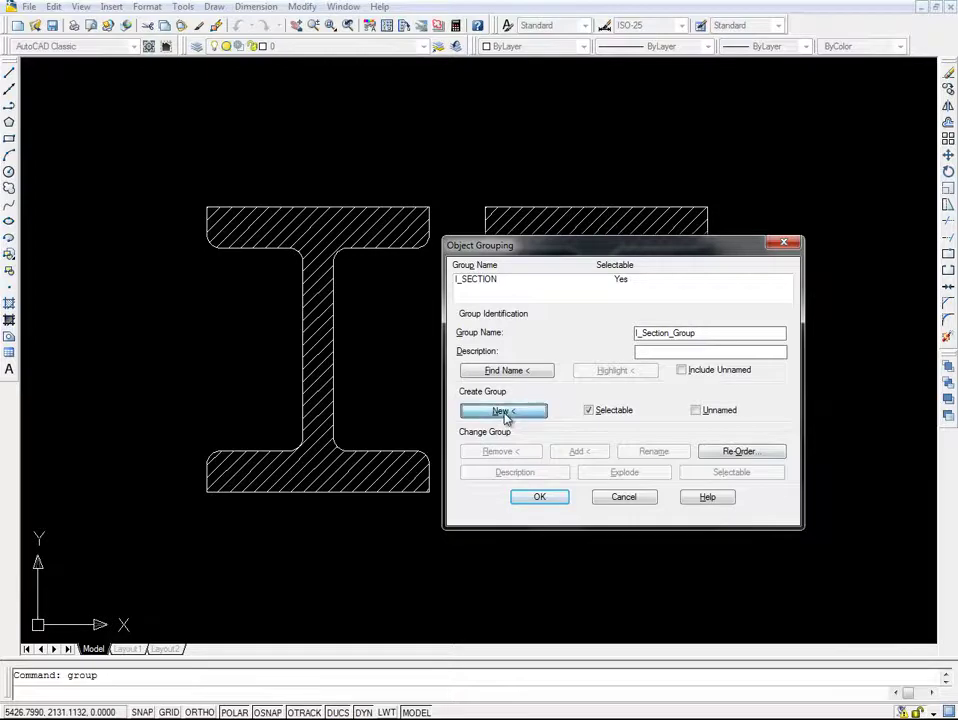
pyautogui.click(751, 162)
pyautogui.click(188, 534)
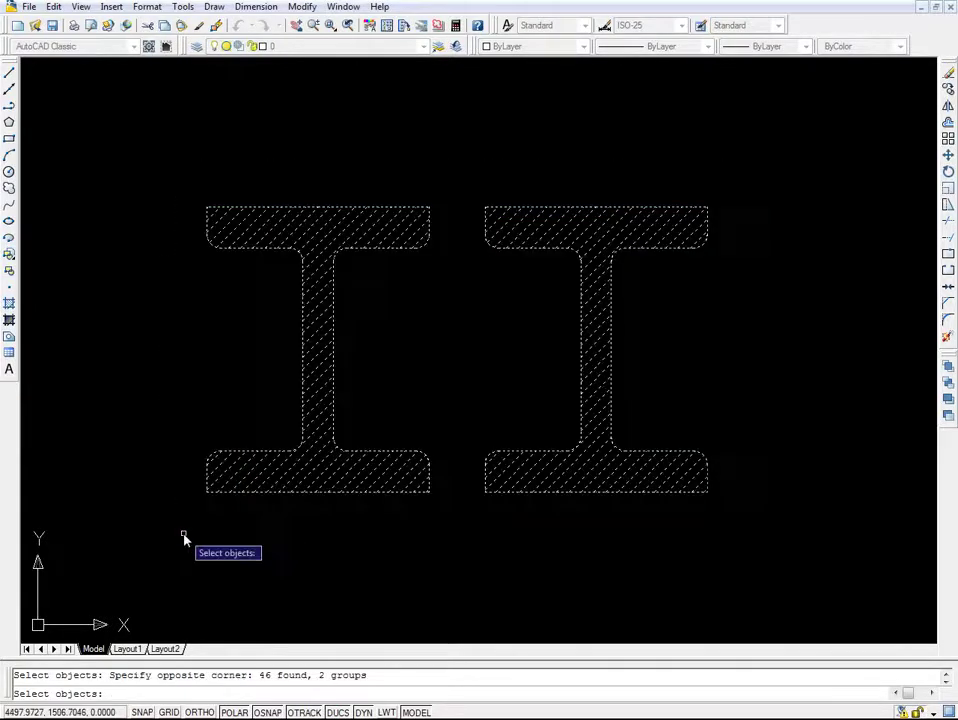
pyautogui.press('Return')
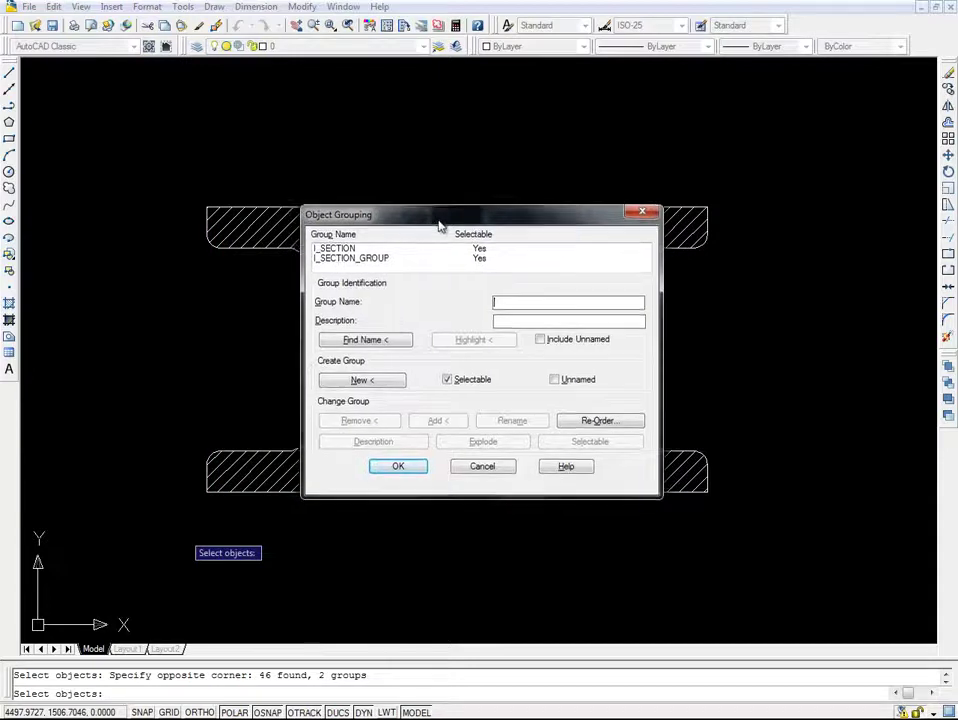
pyautogui.moveTo(438, 220); pyautogui.dragTo(512, 270)
pyautogui.click(470, 510)
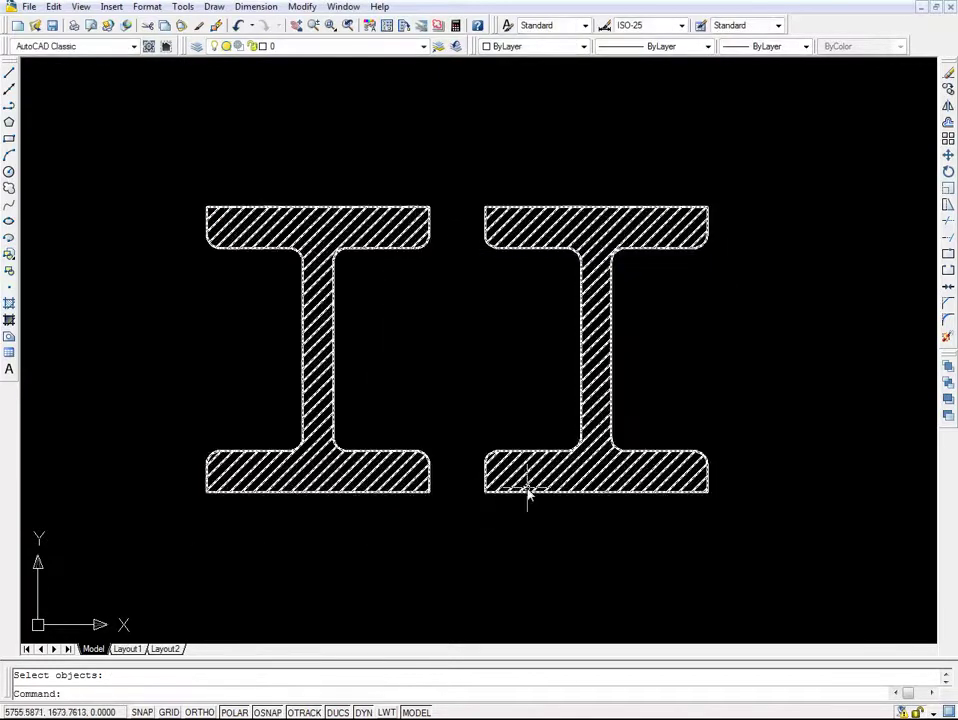
# Move both grouped I-beams from the right beam's corner to a new position lower right
pyautogui.write('move')
pyautogui.press('Return')
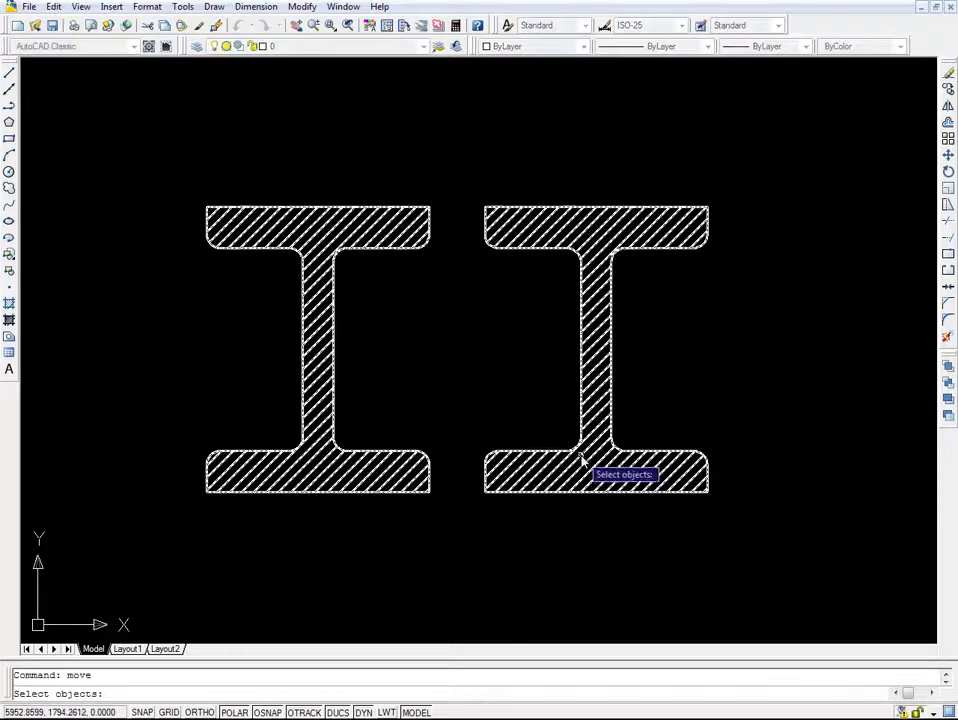
pyautogui.click(582, 458)
pyautogui.press('Return')
pyautogui.click(708, 492)
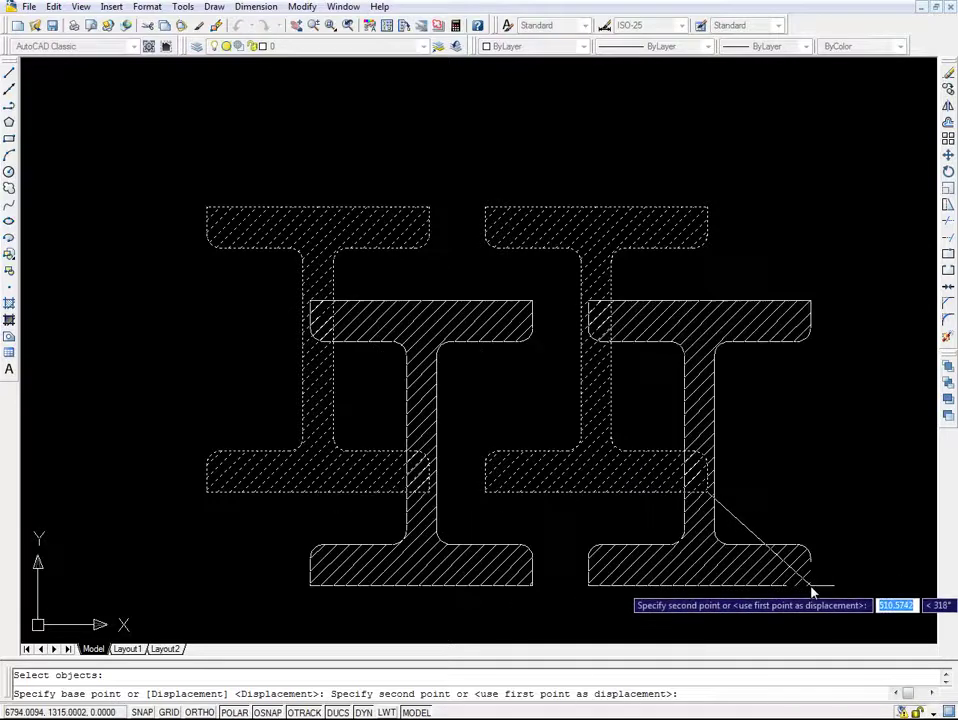
pyautogui.click(812, 592)
pyautogui.moveTo(822, 537)
pyautogui.mouseDown(button='middle')
pyautogui.moveTo(747, 443)
pyautogui.moveTo(728, 505)
pyautogui.moveTo(726, 466)
pyautogui.mouseUp(button='middle')
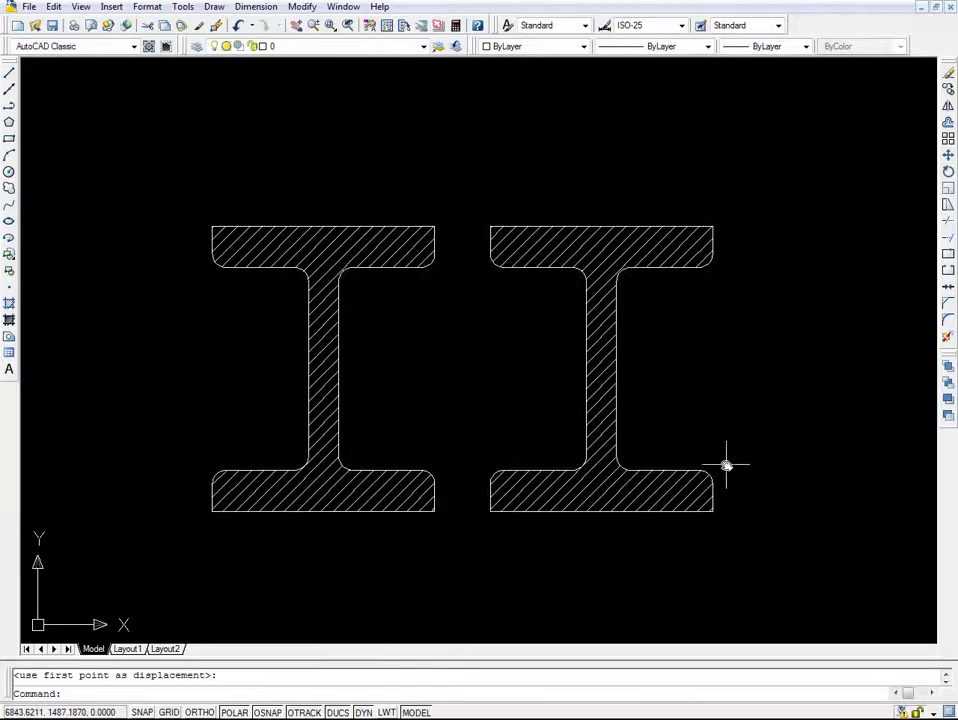
# Explode the I_SECTION_GROUP group in the Object Grouping dialog
pyautogui.write('group')
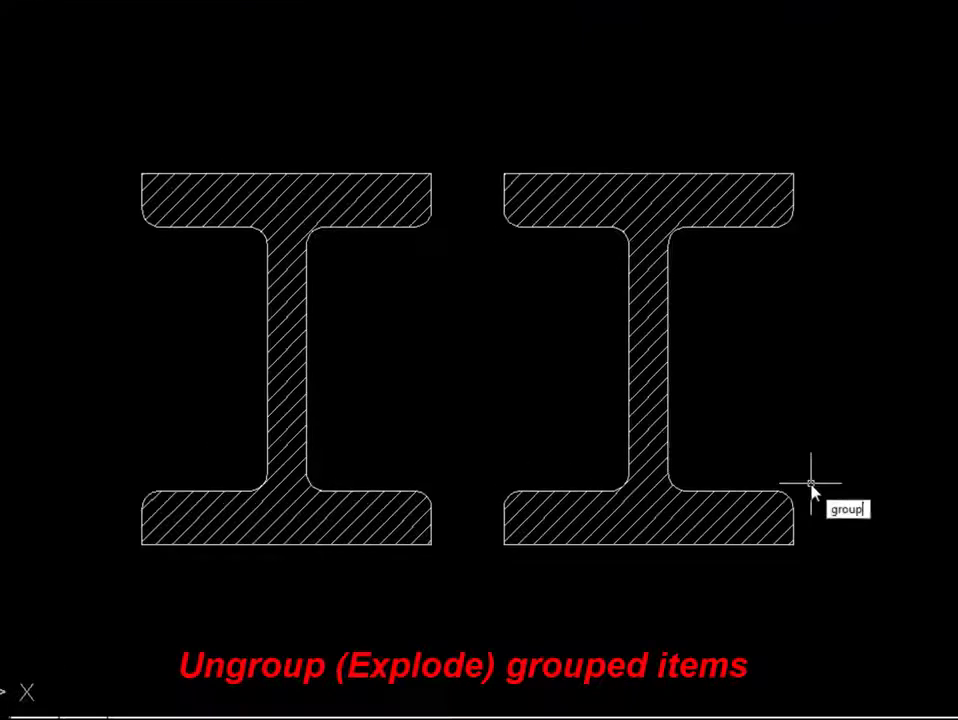
pyautogui.press('Return')
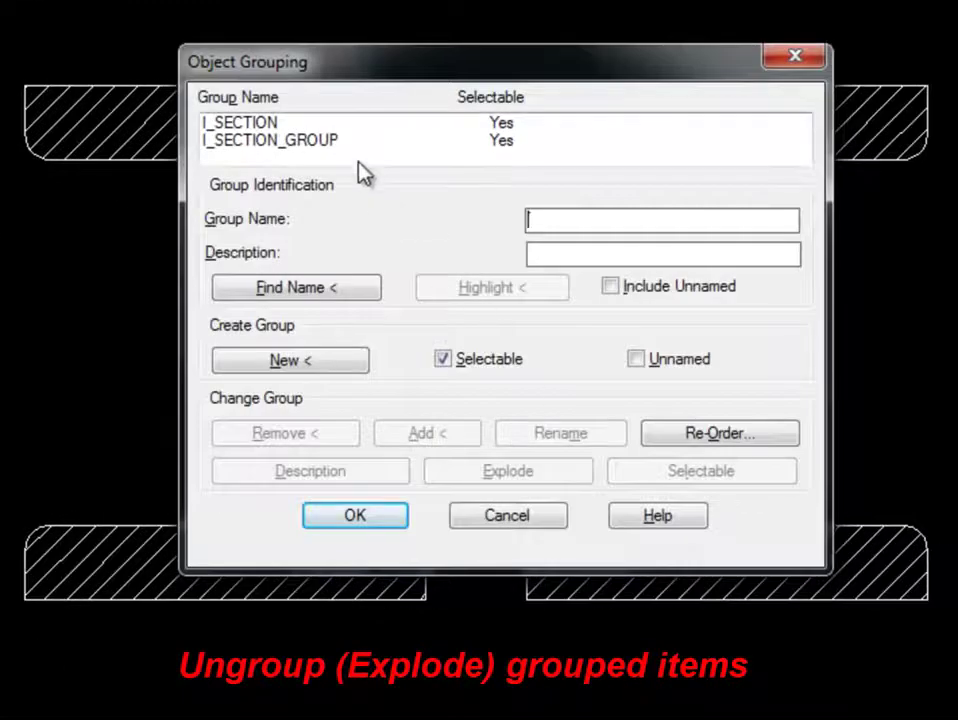
pyautogui.click(340, 140)
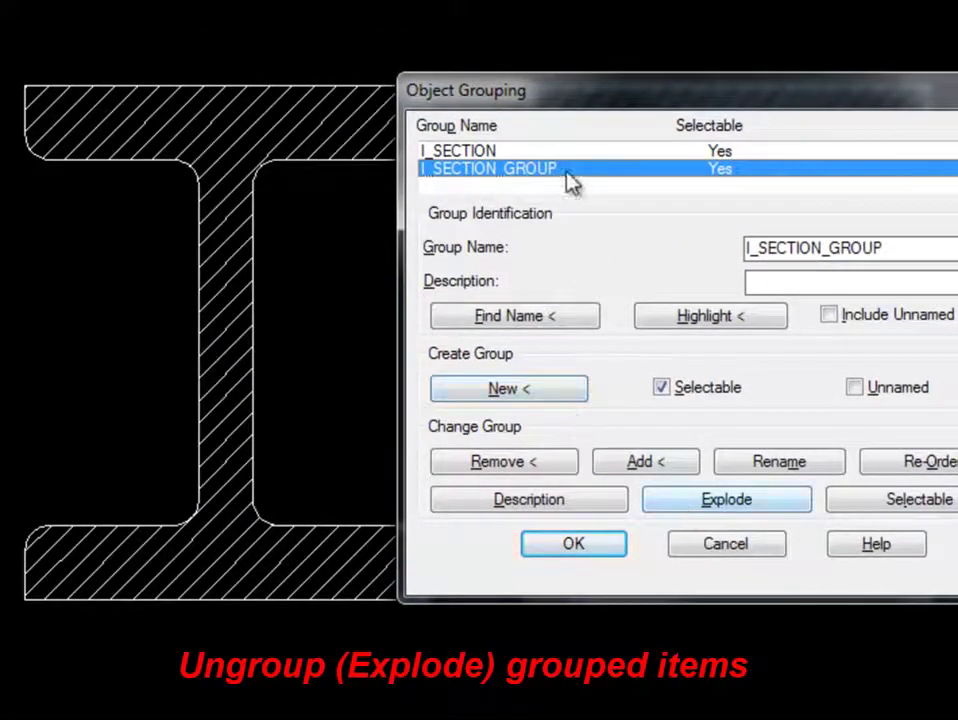
pyautogui.click(700, 503)
pyautogui.click(600, 553)
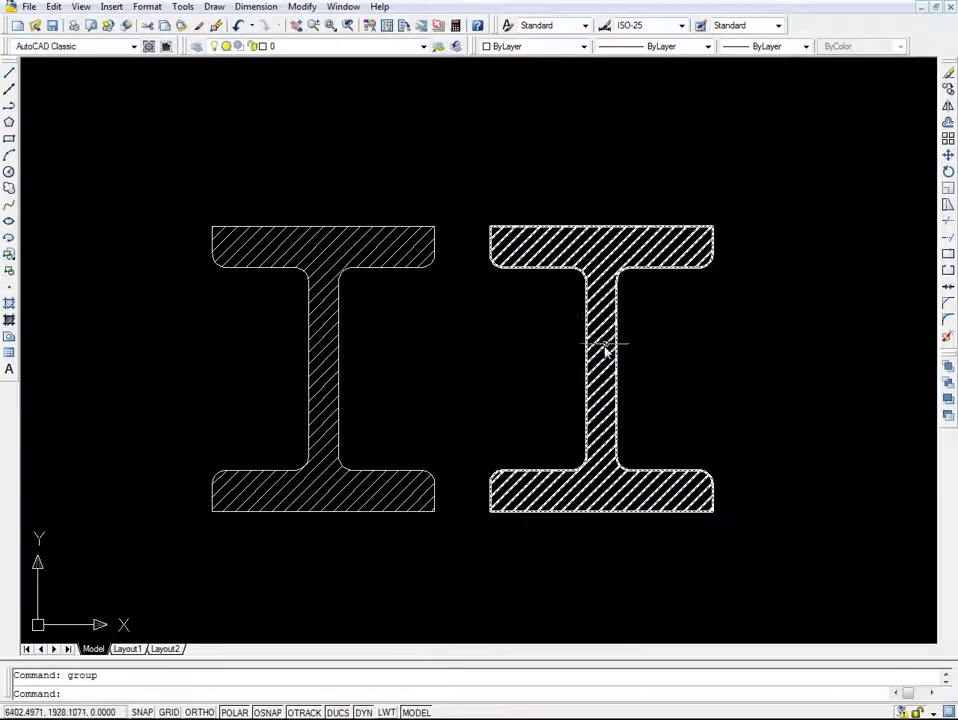
# Delete the right-hand I-beam and centre the remaining one in view
pyautogui.click(604, 318)
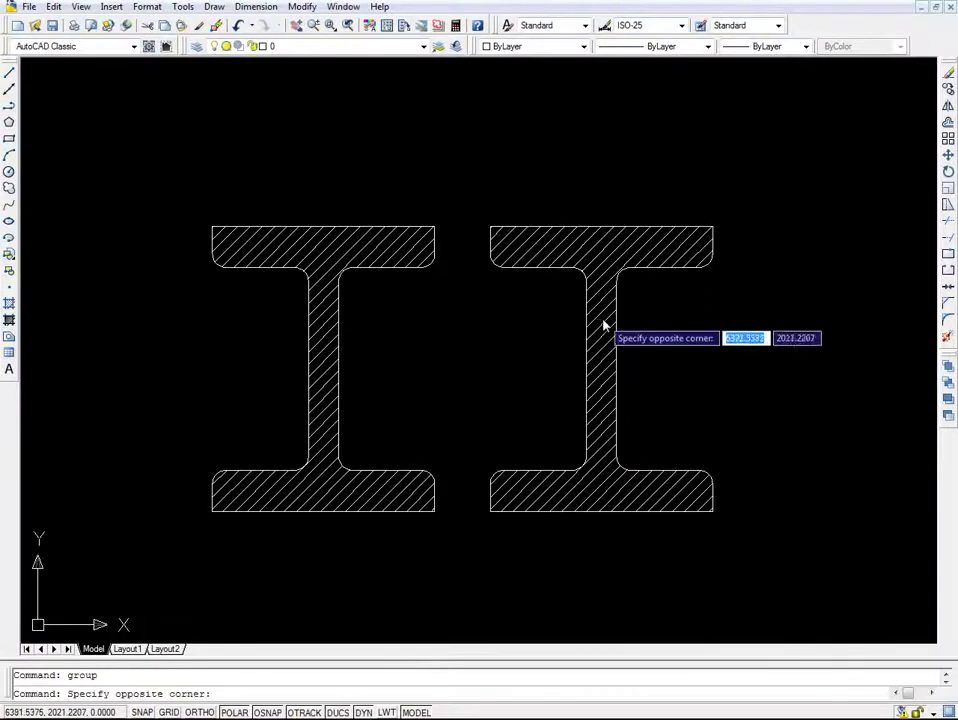
pyautogui.click(590, 357)
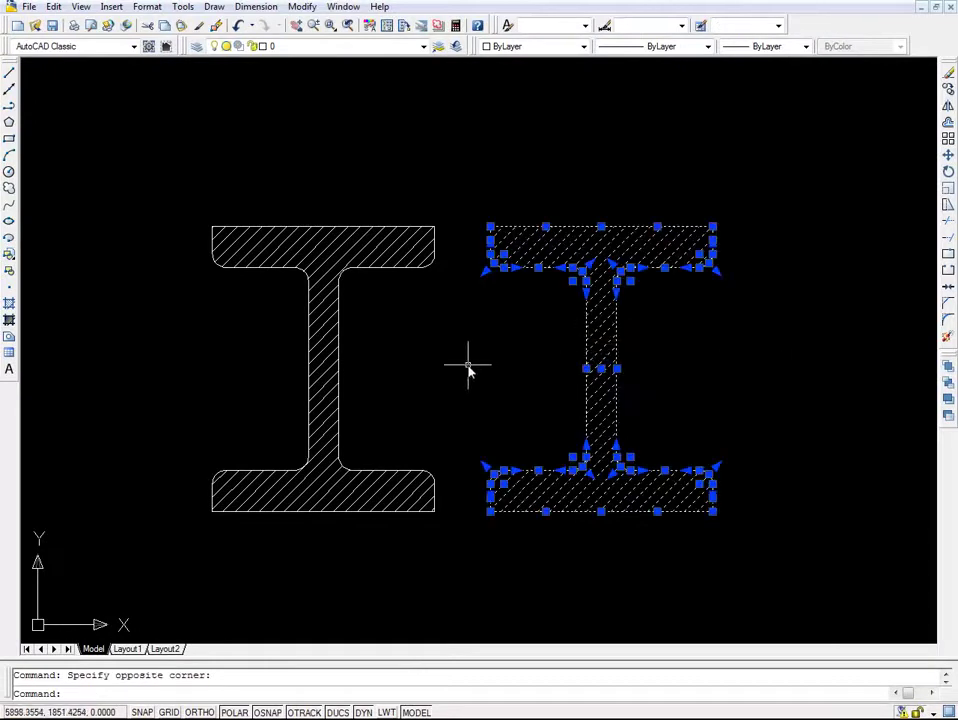
pyautogui.press('Delete')
pyautogui.moveTo(367, 346); pyautogui.dragTo(522, 370, button='middle')
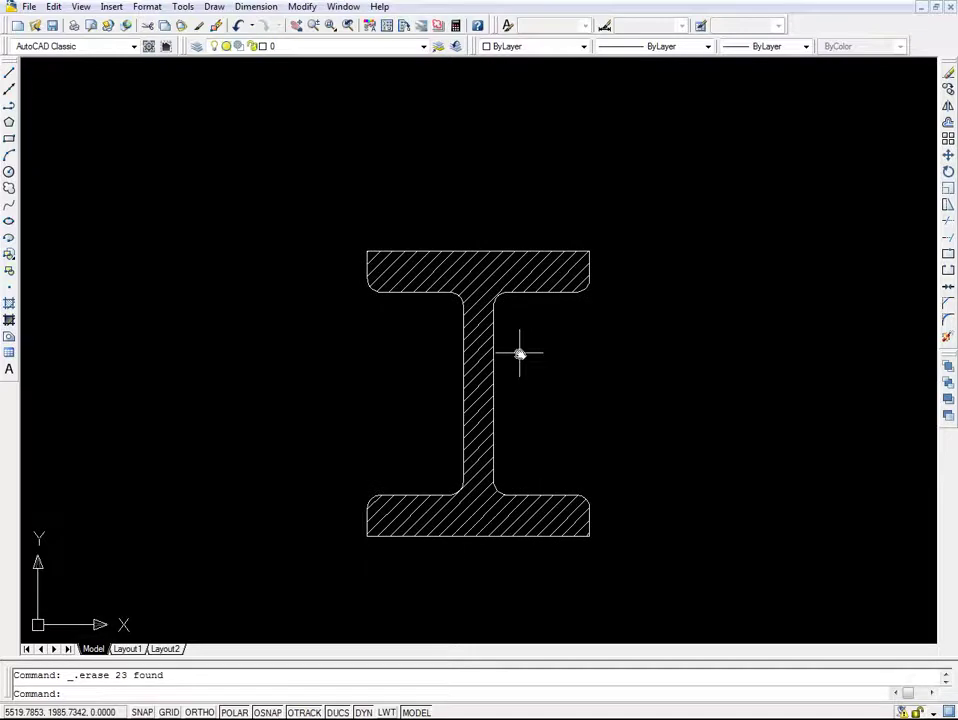
# Remove the four top-flange edge lines from the I_SECTION group
pyautogui.write('group')
pyautogui.press('Return')
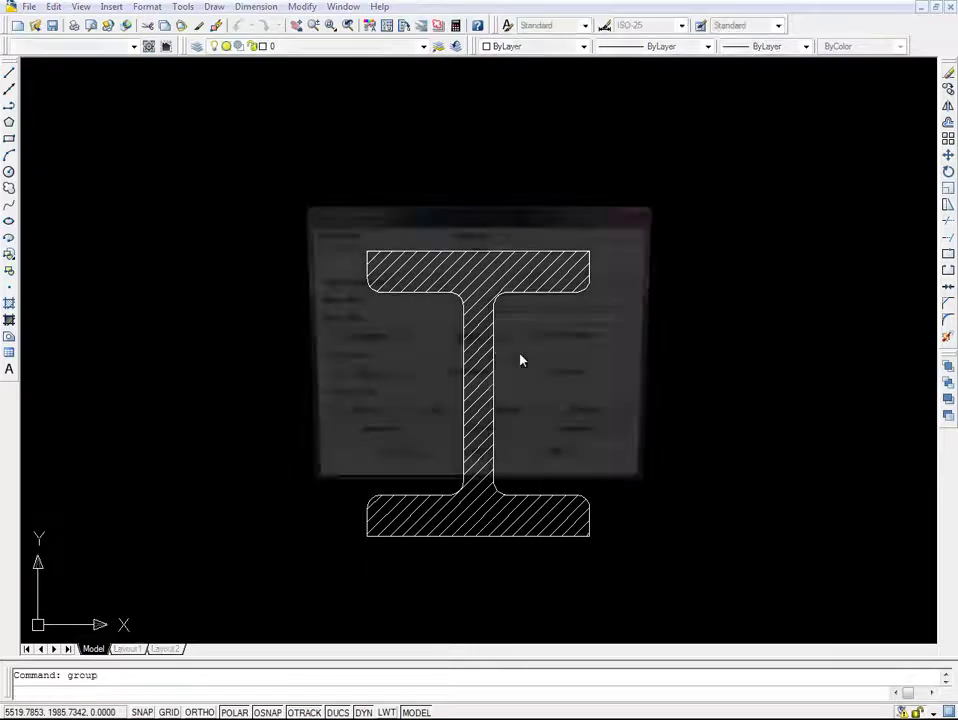
pyautogui.click(348, 256)
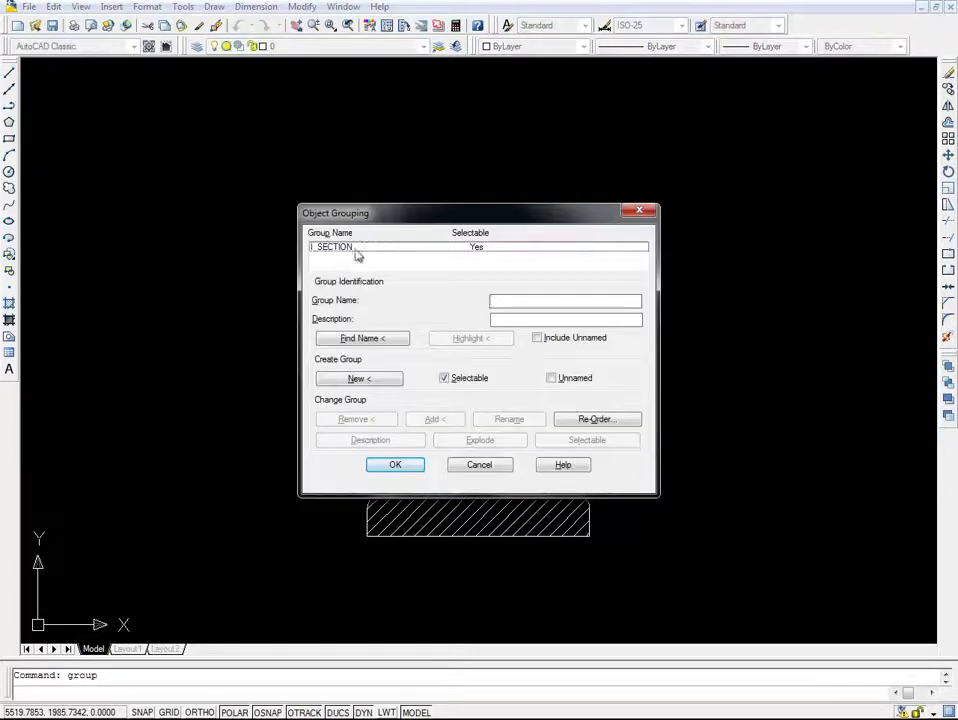
pyautogui.click(357, 252)
pyautogui.moveTo(406, 214); pyautogui.dragTo(580, 218)
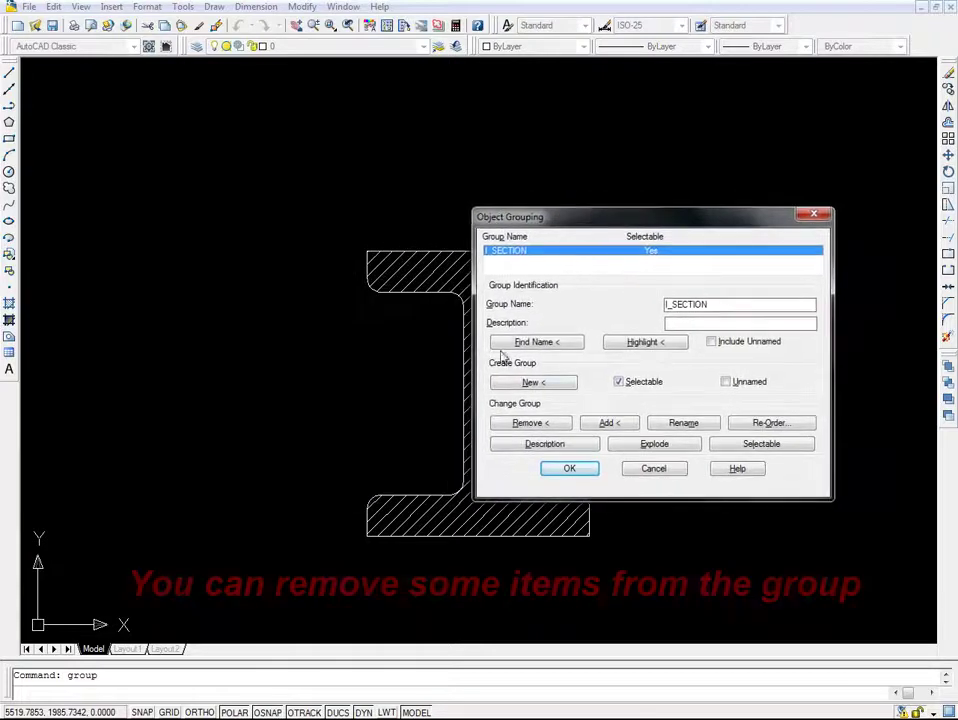
pyautogui.click(530, 423)
pyautogui.click(519, 253)
pyautogui.click(465, 253)
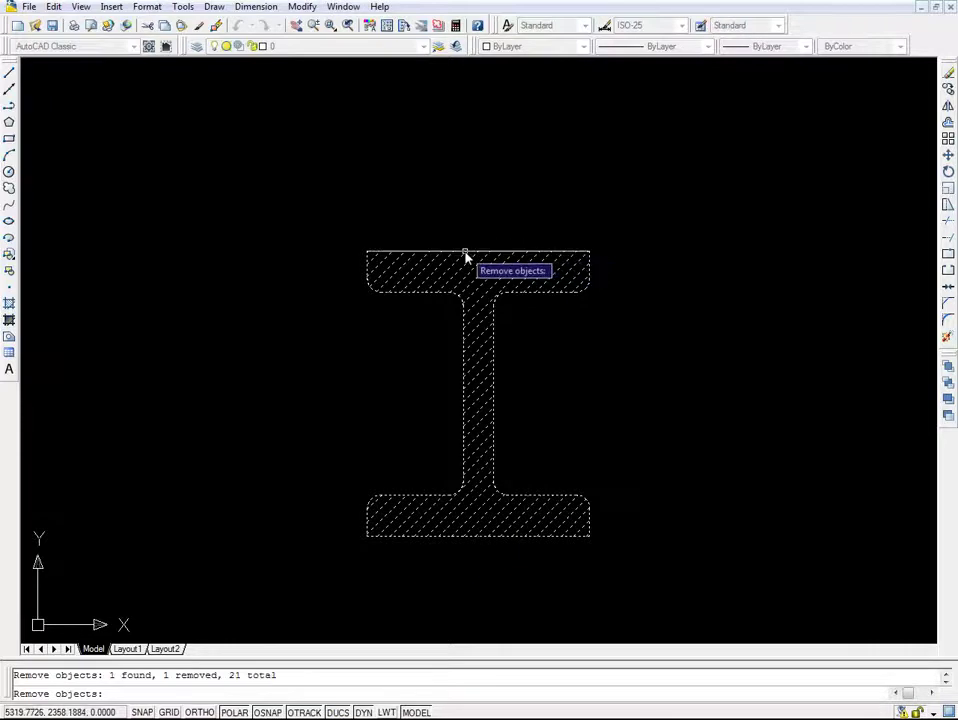
pyautogui.click(368, 272)
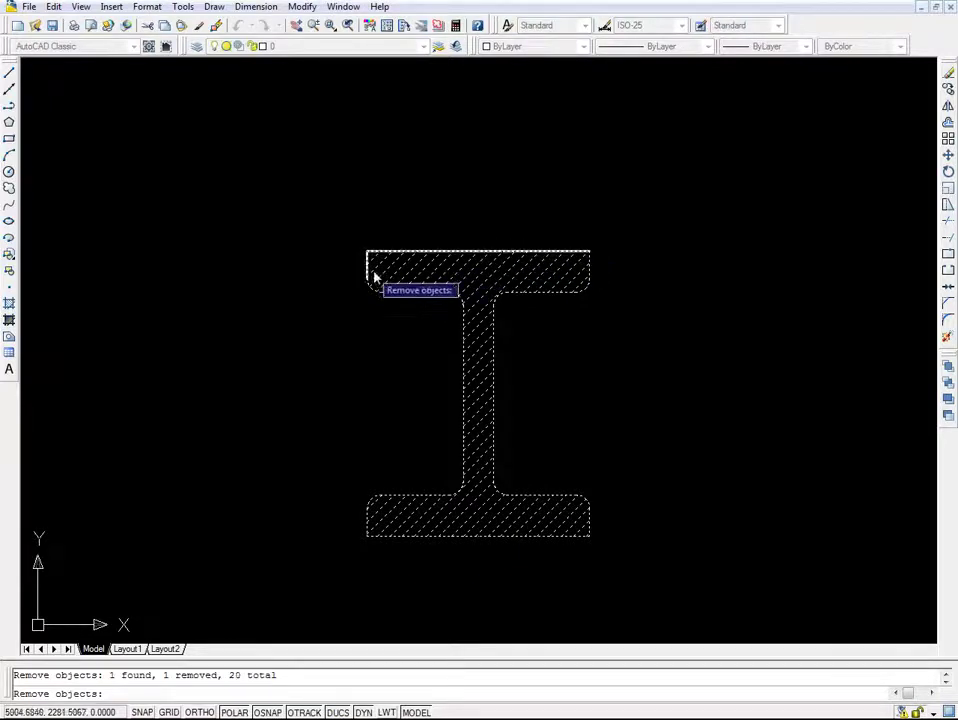
pyautogui.click(589, 267)
pyautogui.press('Return')
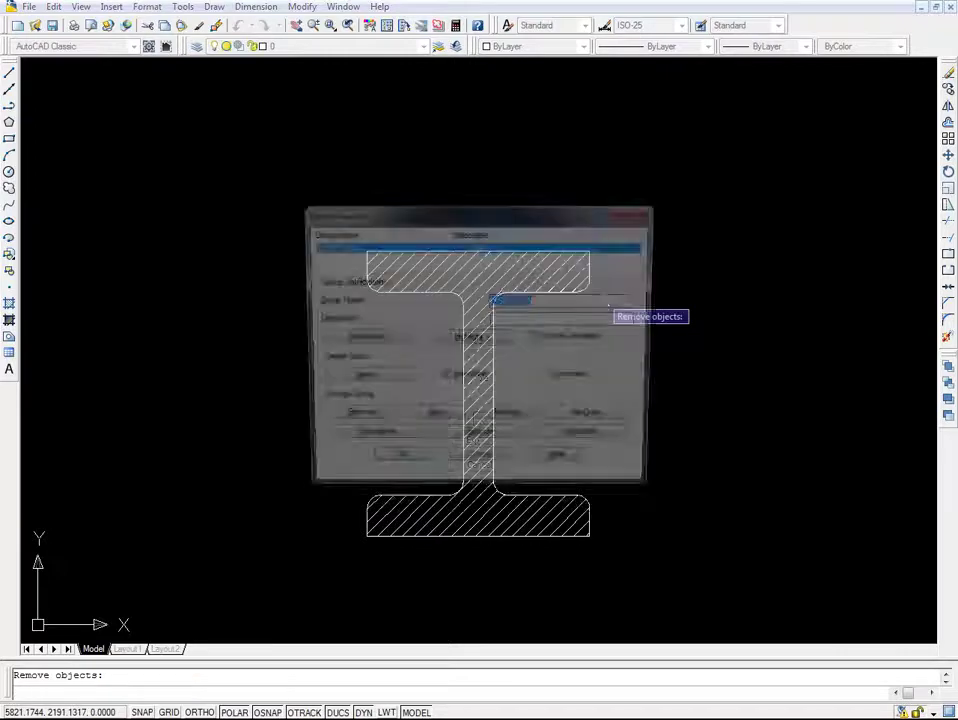
pyautogui.click(393, 466)
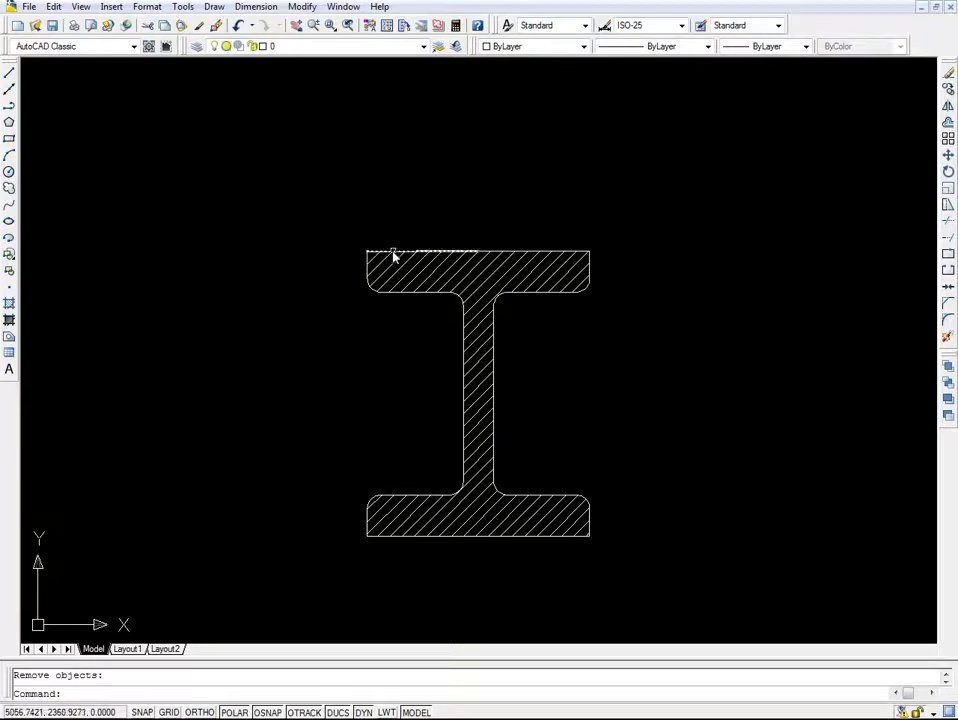
# Check that the top-flange edges select individually while the rest selects as a group
pyautogui.click(511, 253)
pyautogui.click(449, 252)
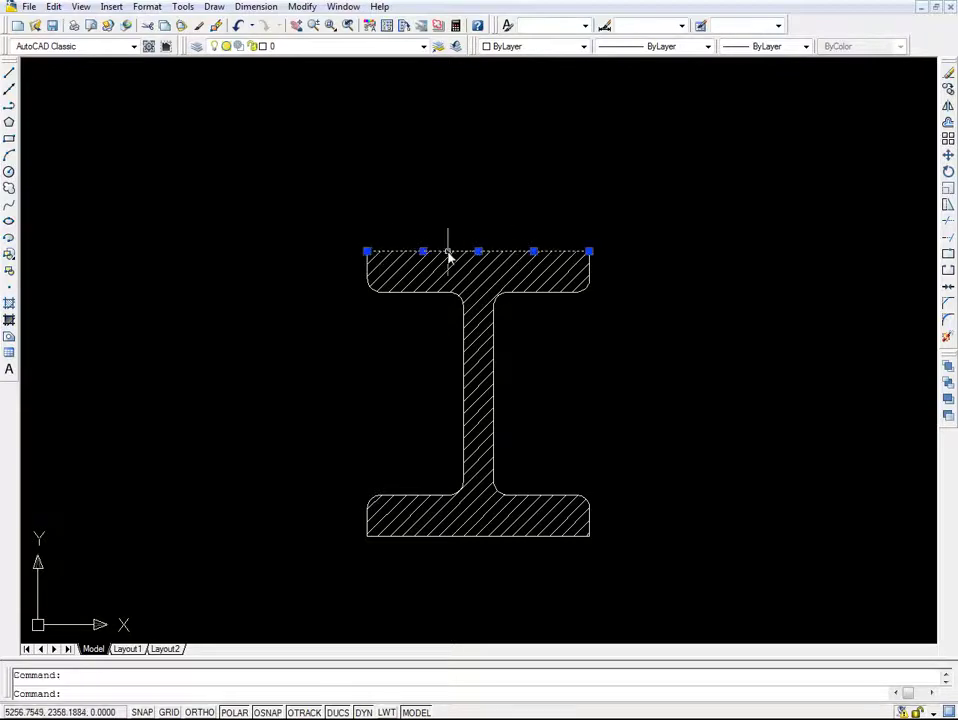
pyautogui.click(368, 268)
pyautogui.click(590, 268)
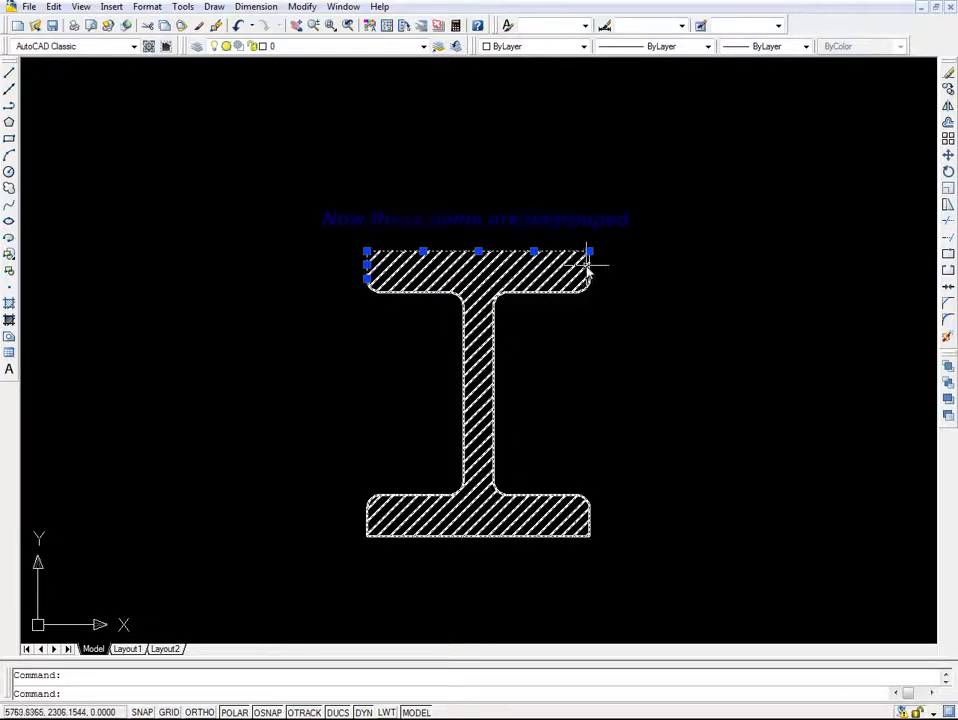
pyautogui.click(490, 314)
pyautogui.press('Escape')
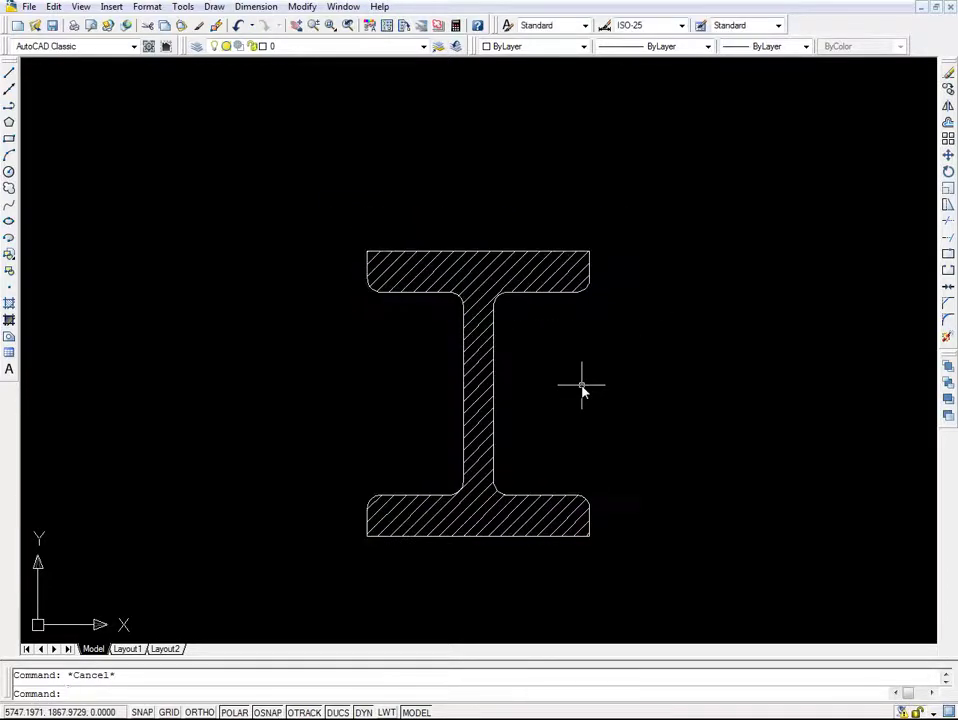
# Explode the I_SECTION group in the Object Grouping dialog
pyautogui.write('gro')
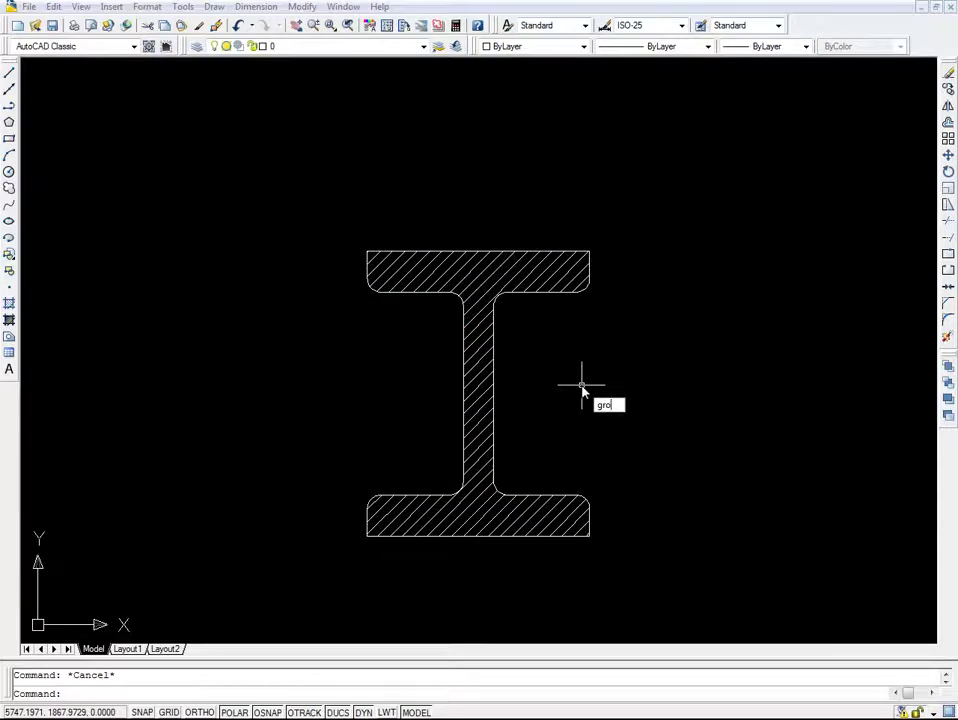
pyautogui.press('Return')
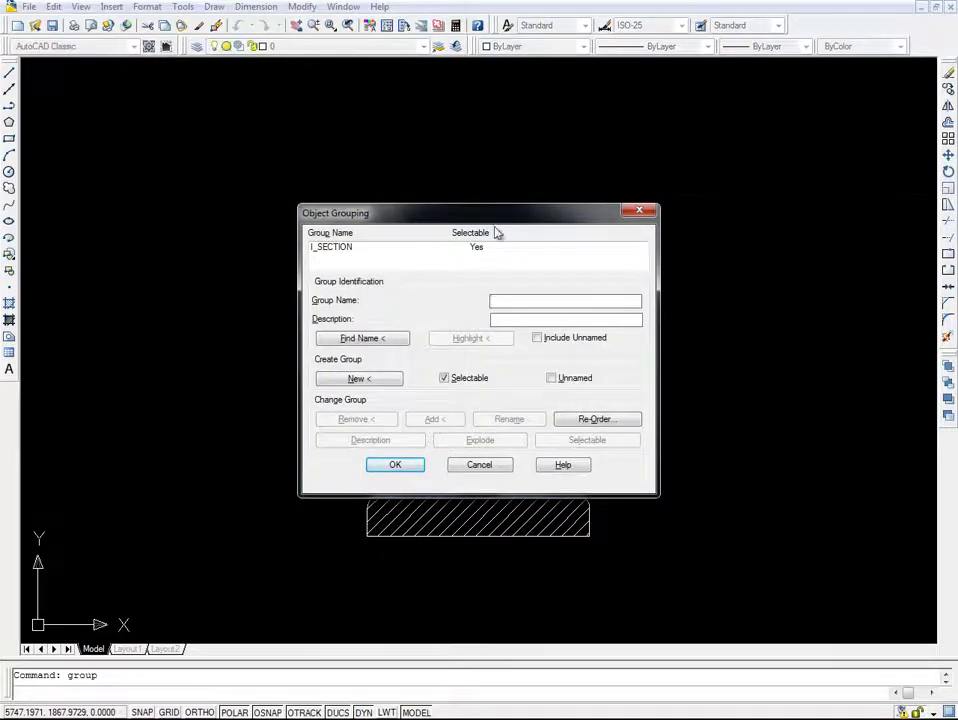
pyautogui.moveTo(494, 214); pyautogui.dragTo(689, 211)
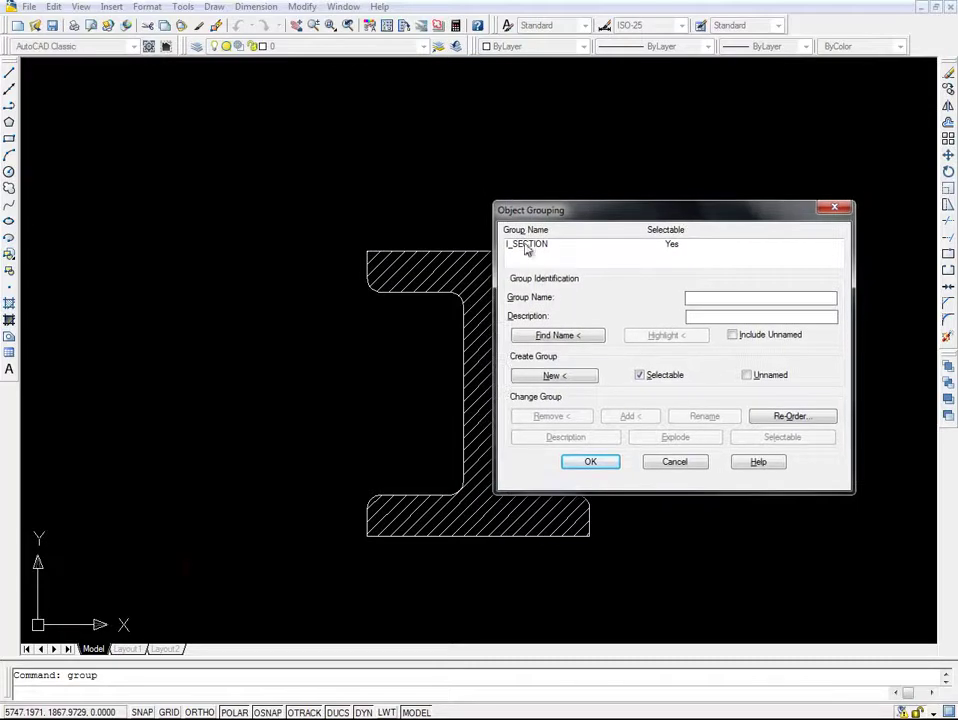
pyautogui.click(527, 249)
pyautogui.click(677, 440)
pyautogui.click(612, 461)
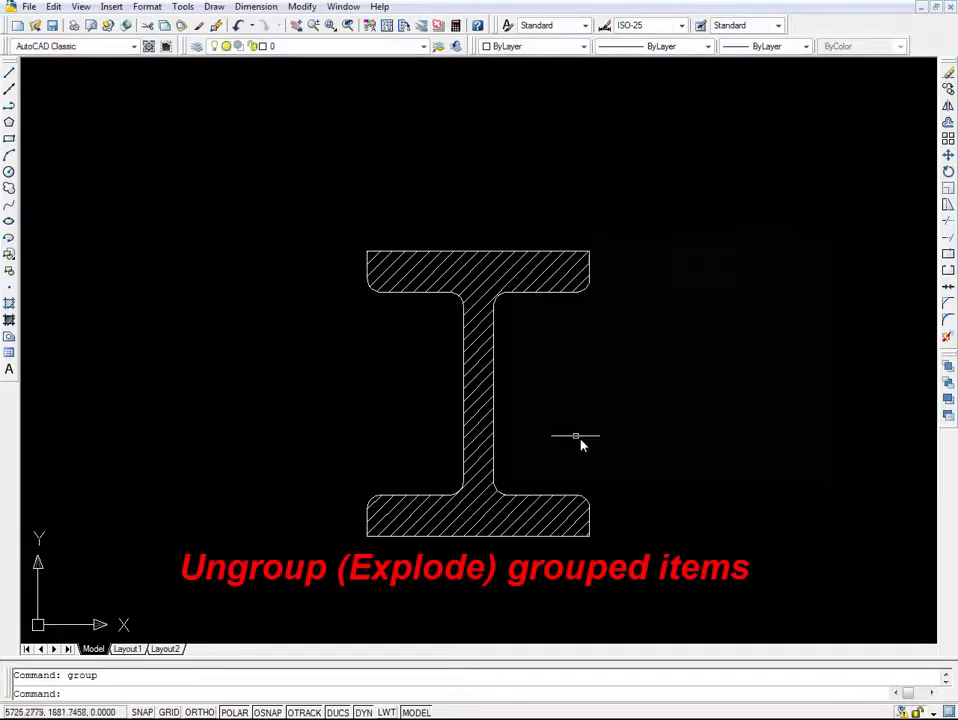
# Select web and flange lines to confirm each beam edge now selects on its own
pyautogui.click(493, 384)
pyautogui.click(528, 302)
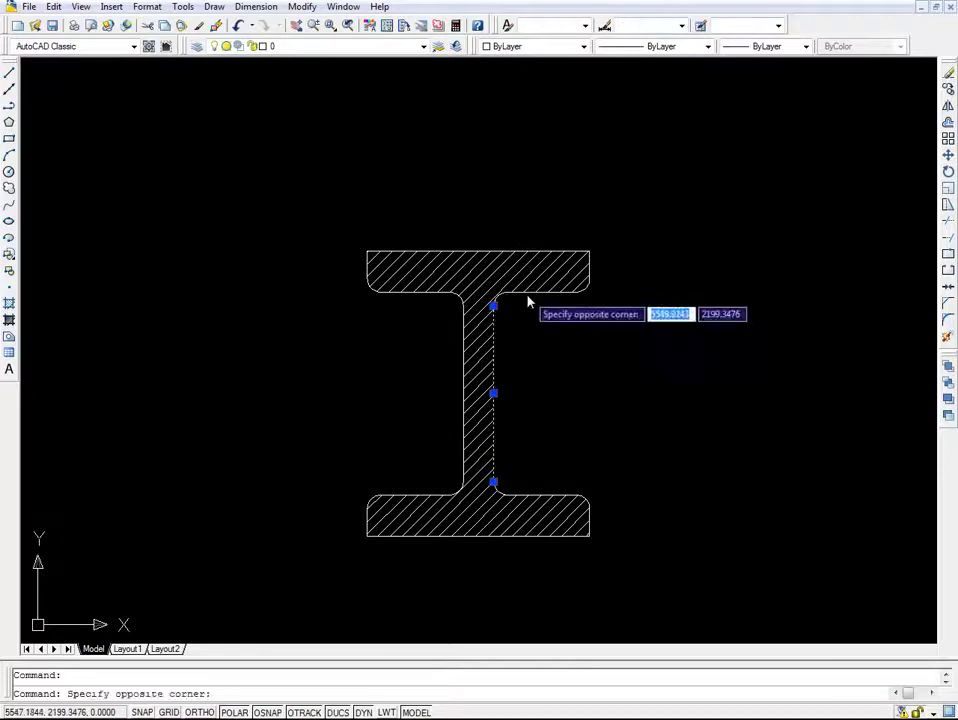
pyautogui.click(492, 292)
pyautogui.click(463, 327)
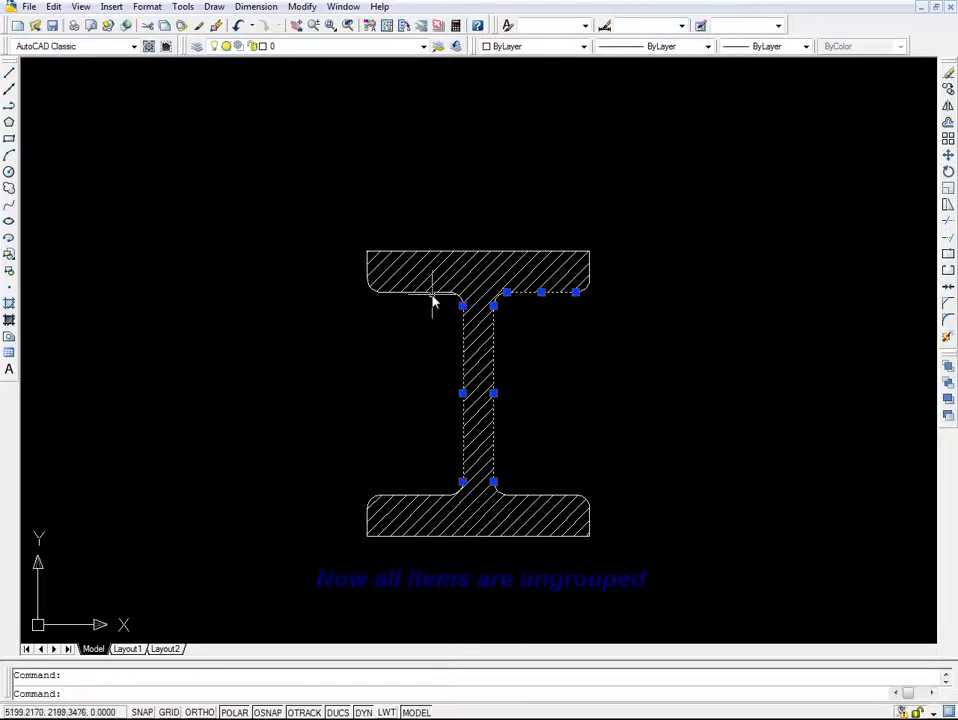
pyautogui.click(351, 340)
pyautogui.click(600, 248)
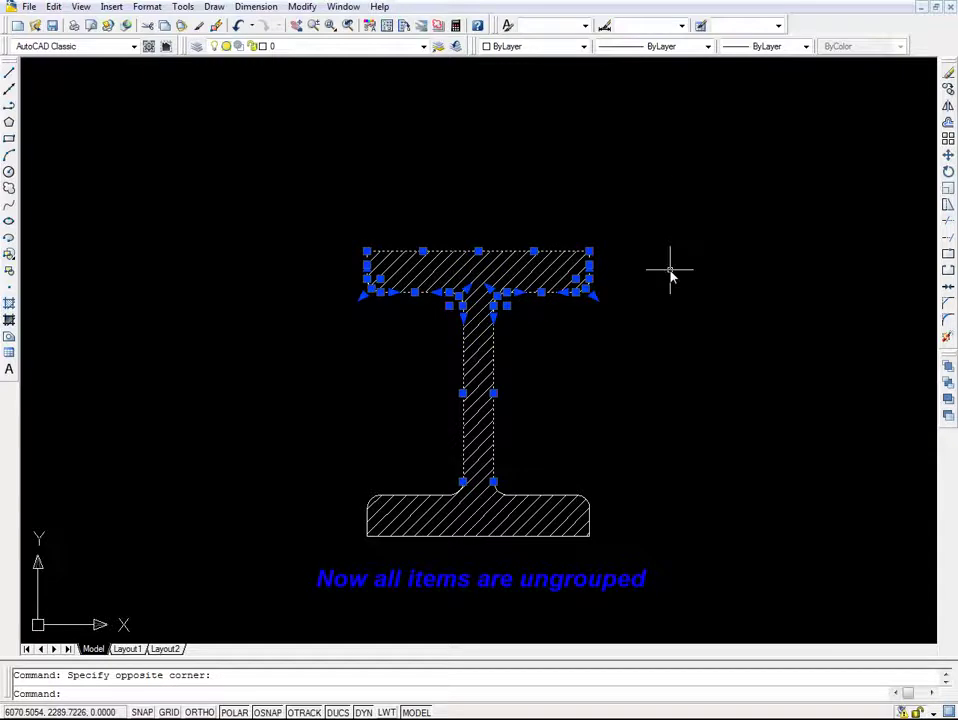
pyautogui.press('Escape')
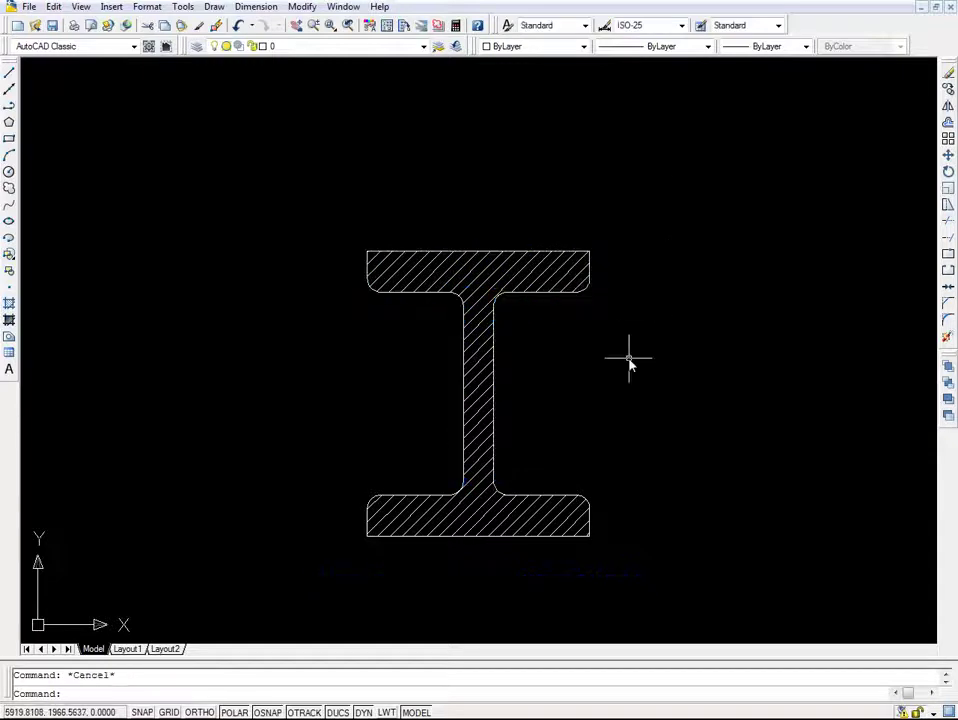